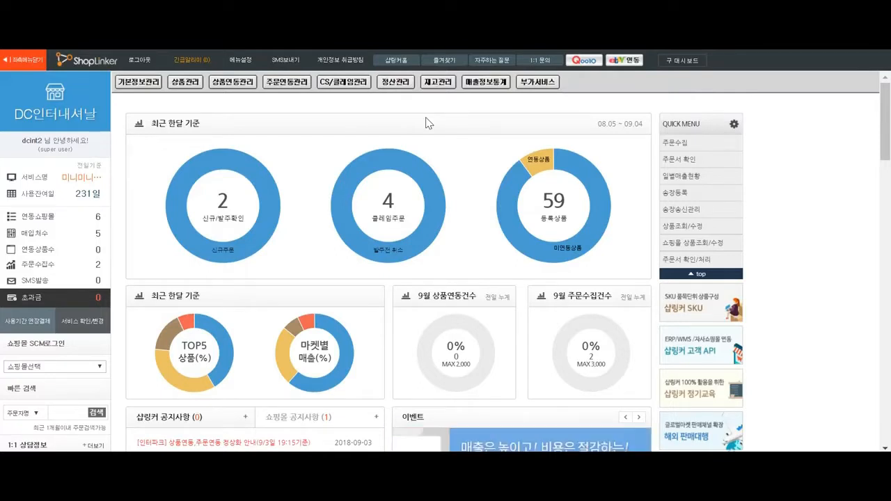
- Open the new group registration list and start a new group information form for the 스마트스토어 mall
mouse_move(441, 88)
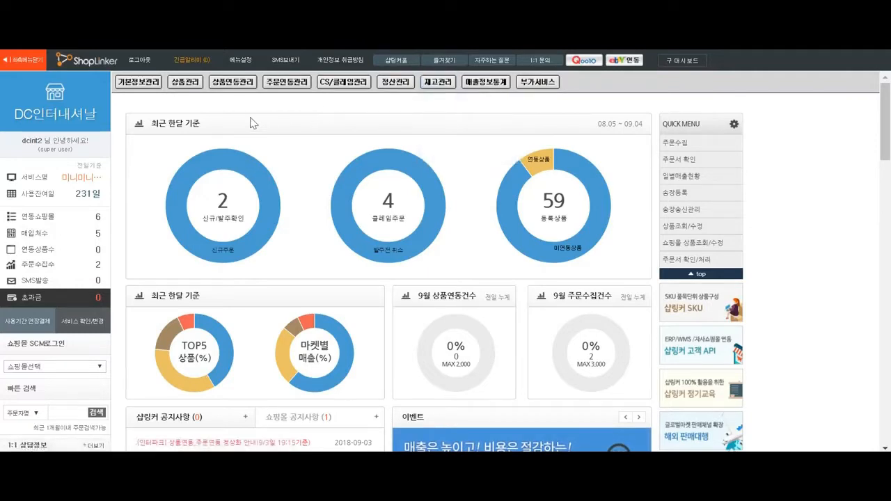
mouse_move(192, 87)
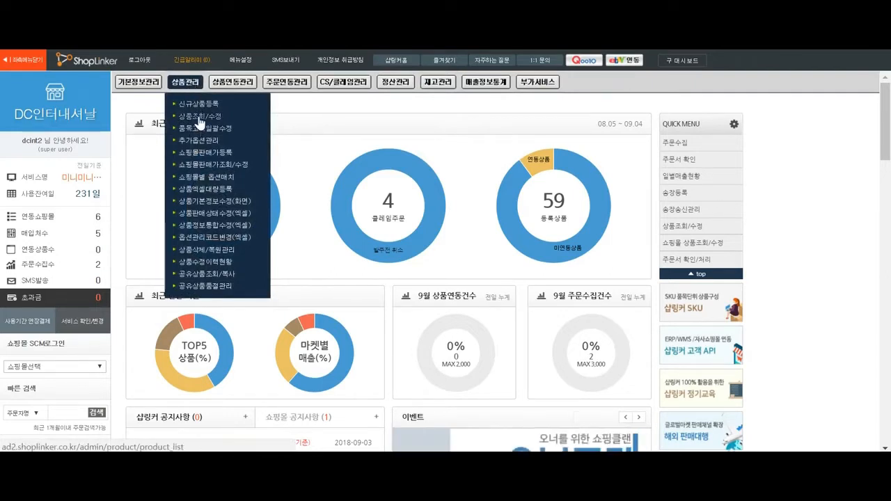
click(200, 116)
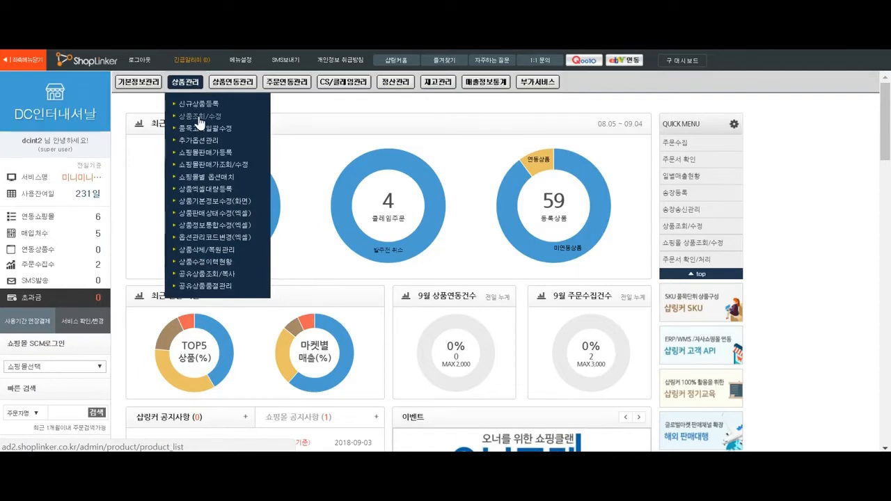
mouse_move(245, 82)
click(245, 104)
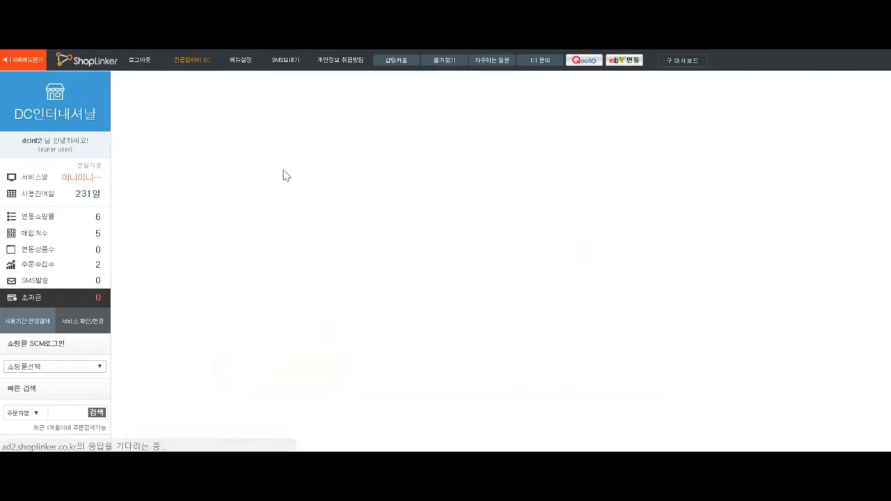
click(841, 208)
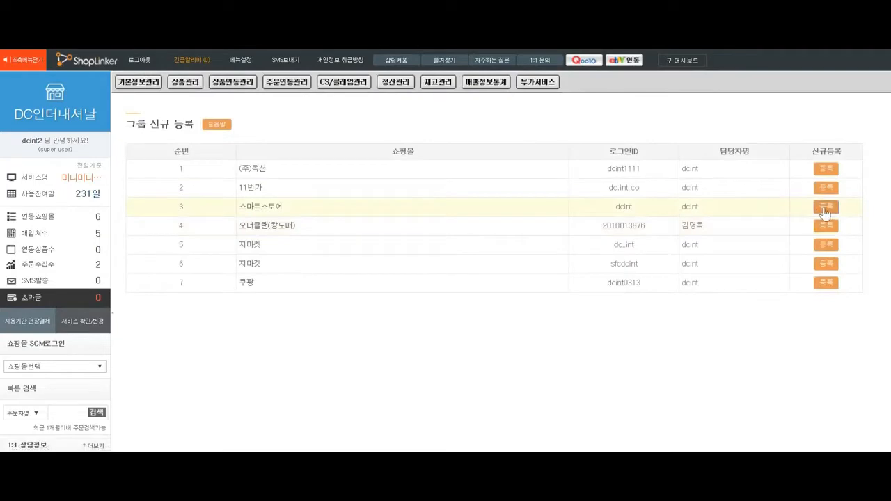
click(825, 208)
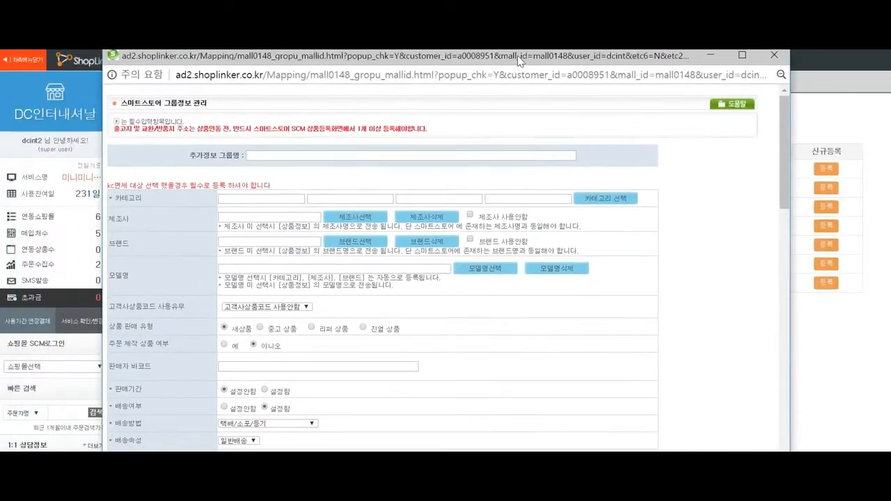
drag(518, 61, 538, 56)
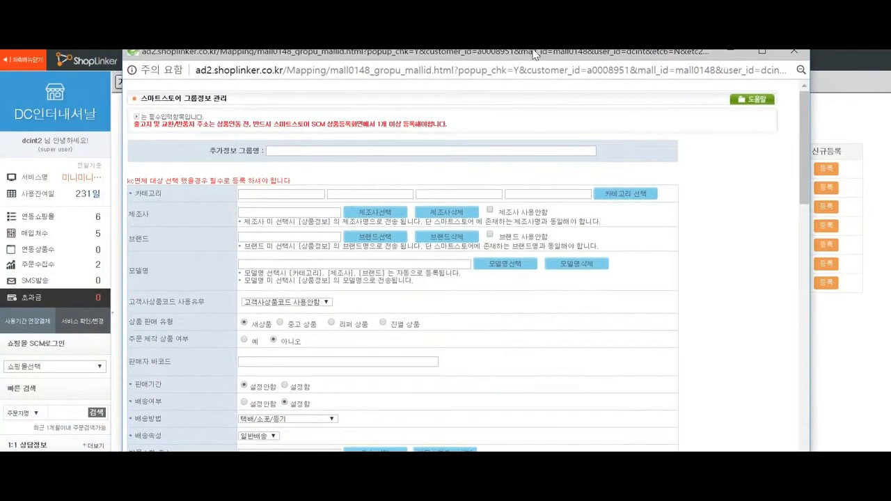
- Set the group's product category to 패션의류 > 여성의류 > 티셔츠 and confirm the selection
click(630, 193)
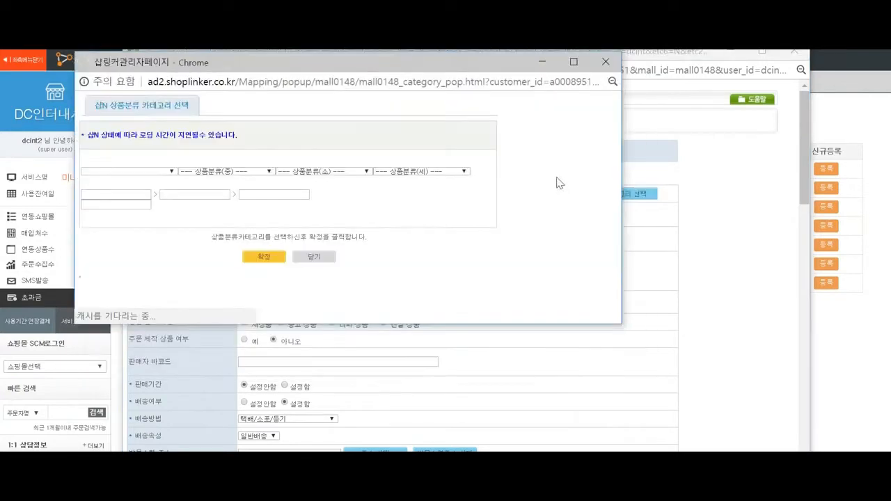
click(113, 171)
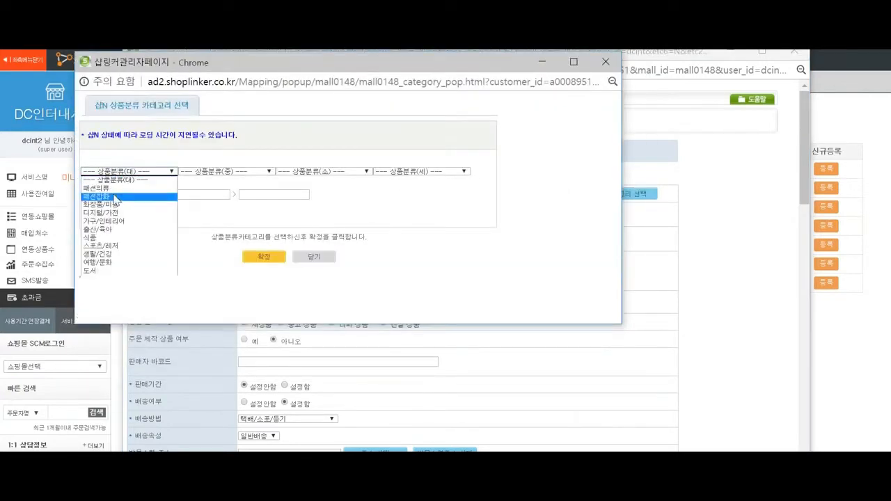
click(111, 188)
click(209, 172)
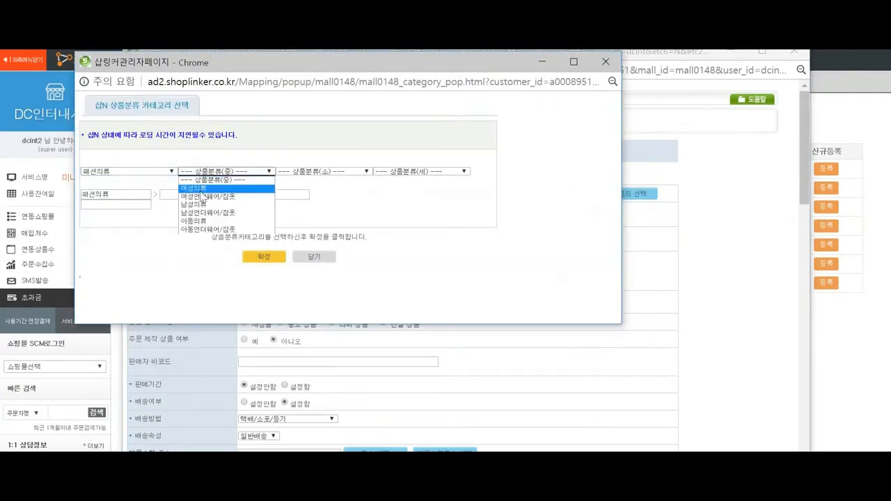
click(201, 189)
click(311, 172)
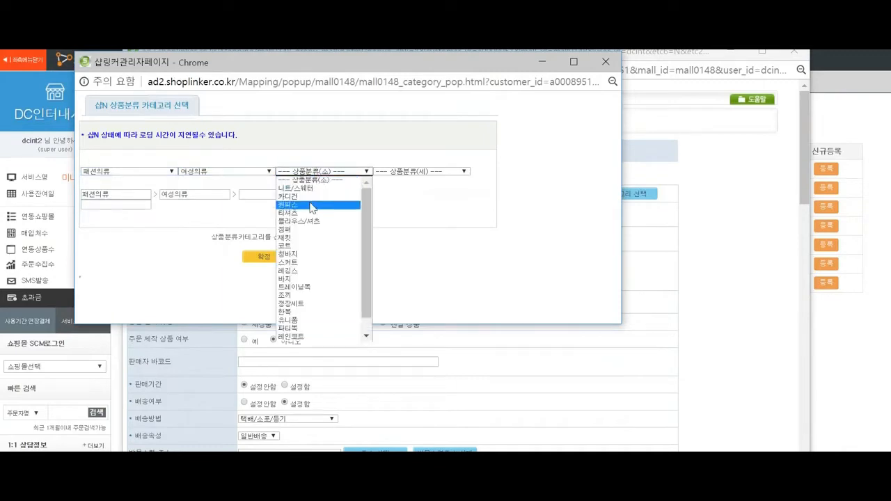
click(306, 213)
click(408, 172)
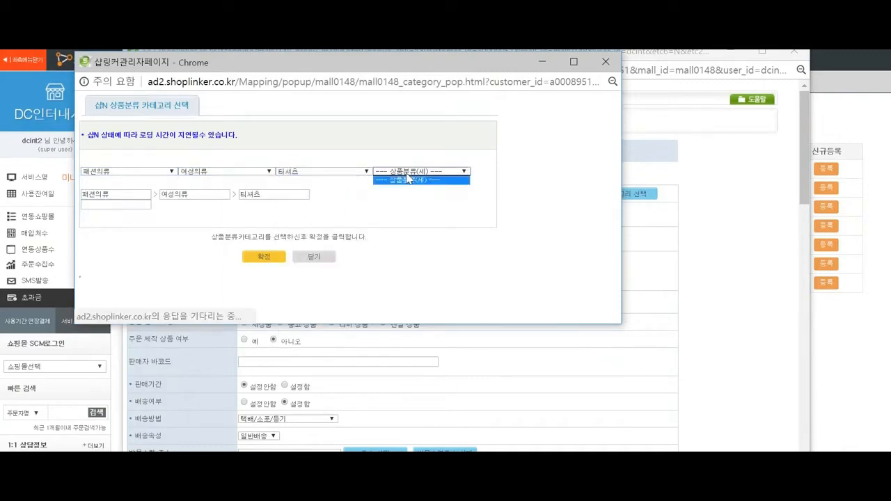
click(408, 179)
click(255, 258)
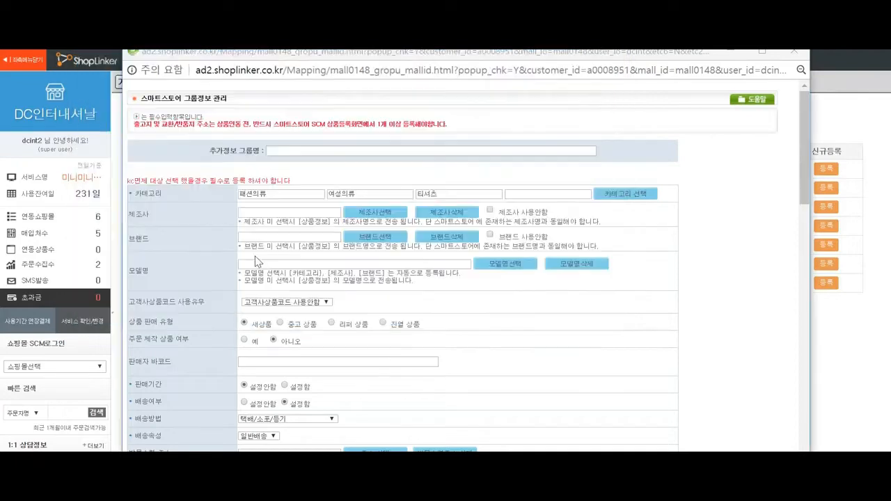
- Look up the bundle shipping groups and assign 기본 배송비 묶음그룹 to the form
scroll(399, 259, down, 5)
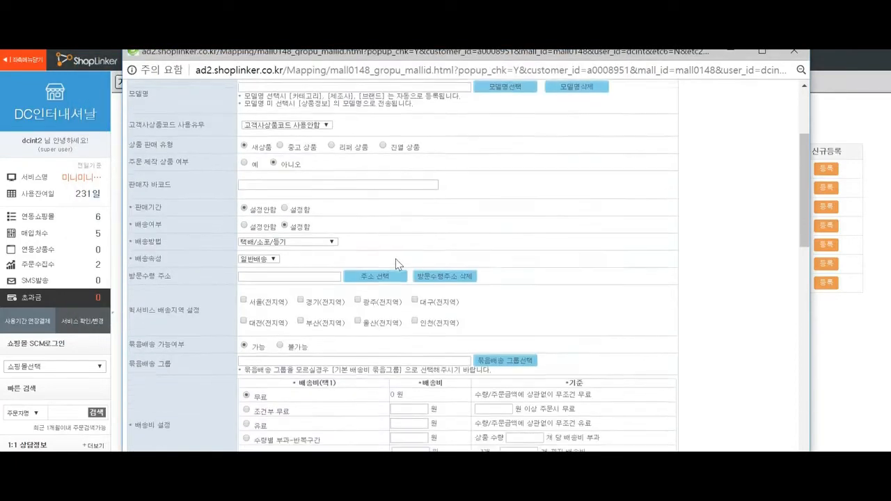
click(494, 338)
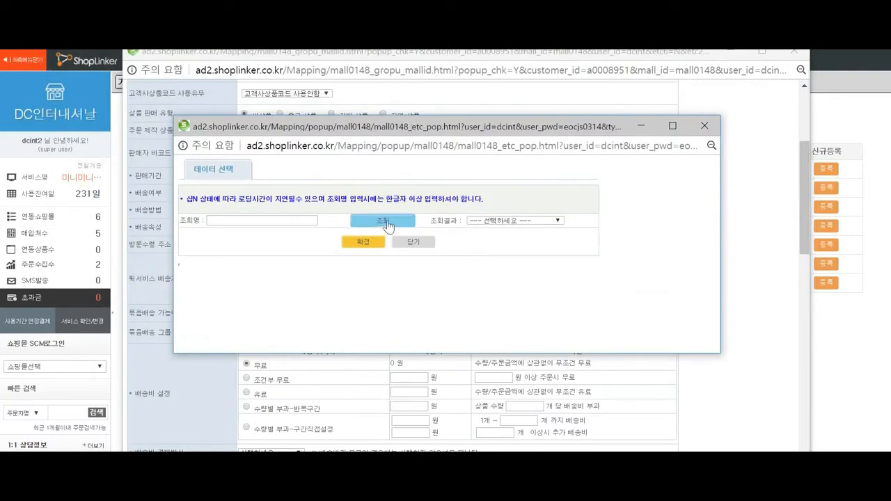
click(512, 221)
click(509, 232)
click(357, 243)
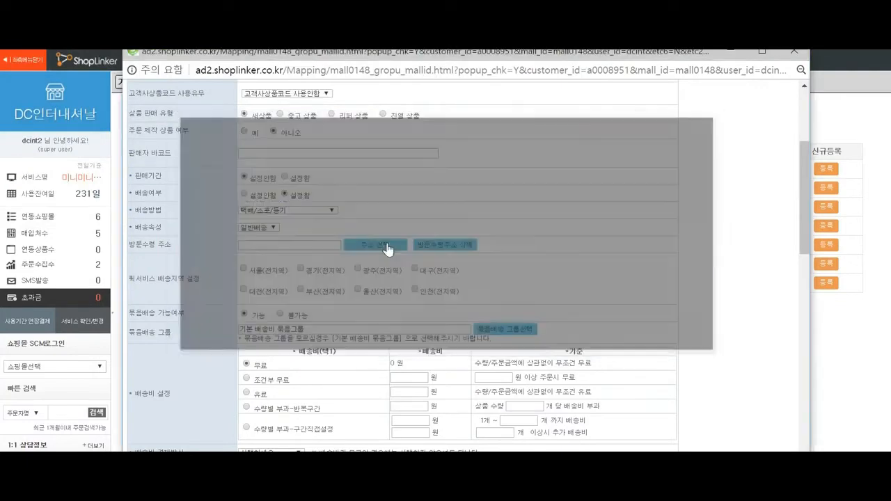
- Look up the couriers and set CJ대한통운 as the courier for returns and exchanges
scroll(553, 252, down, 2)
scroll(554, 252, down, 1)
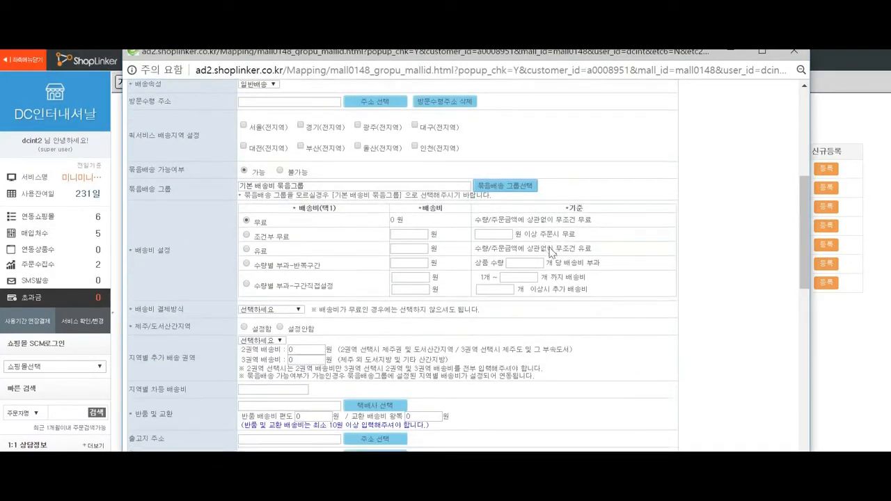
scroll(376, 207, down, 1)
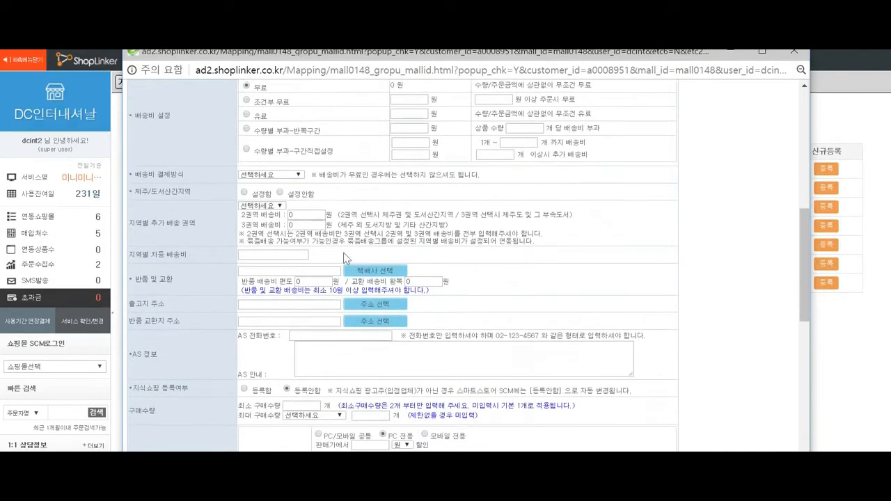
click(355, 270)
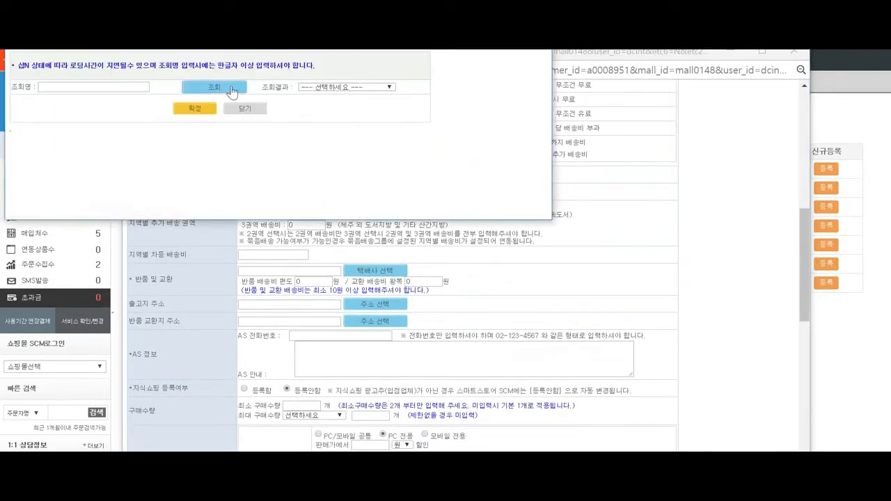
click(338, 89)
click(339, 97)
click(340, 89)
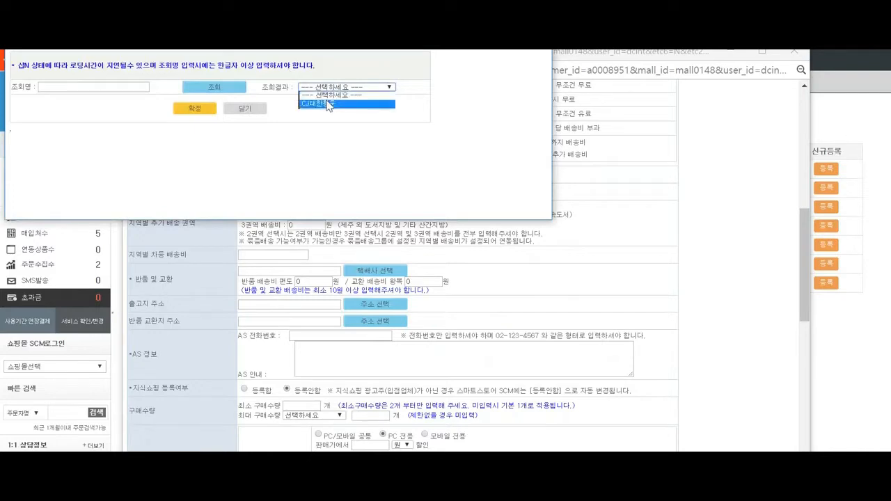
click(339, 101)
click(194, 108)
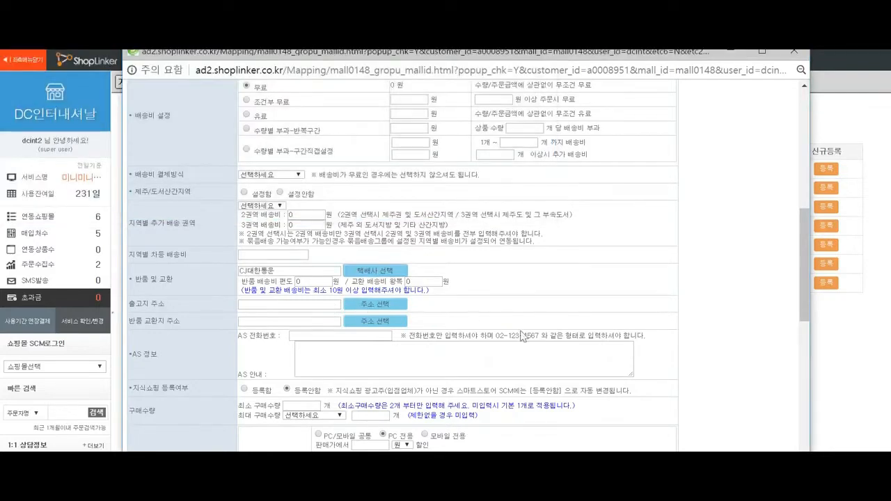
- Enter the AS phone number and copy the same number into the AS guidance text
scroll(359, 311, down, 1)
click(314, 266)
click(317, 279)
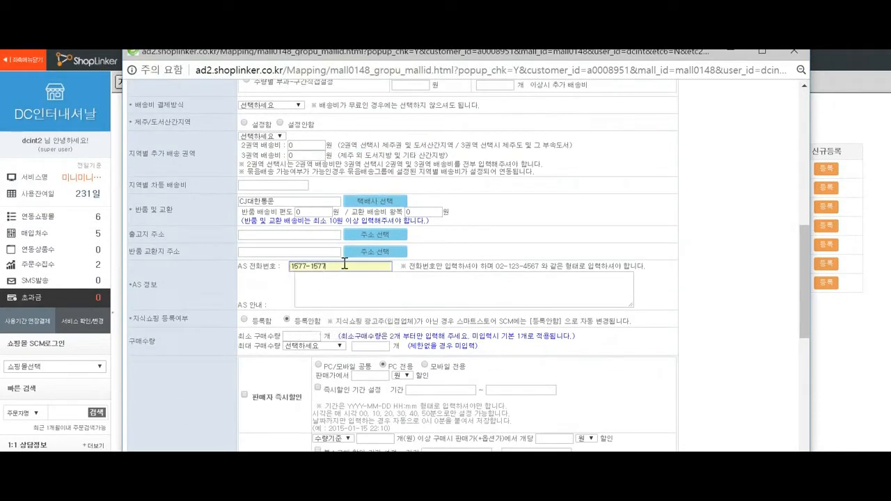
click(345, 264)
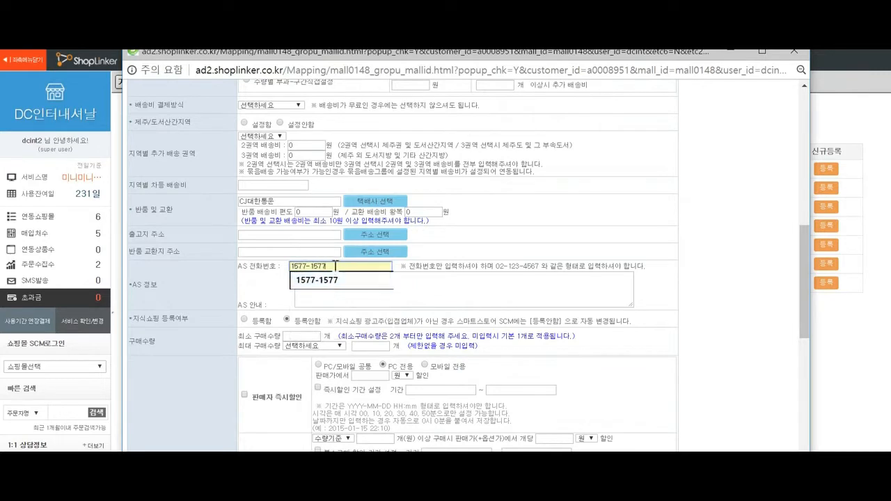
drag(336, 266, 383, 307)
key(ctrl+c)
click(388, 302)
key(ctrl+v)
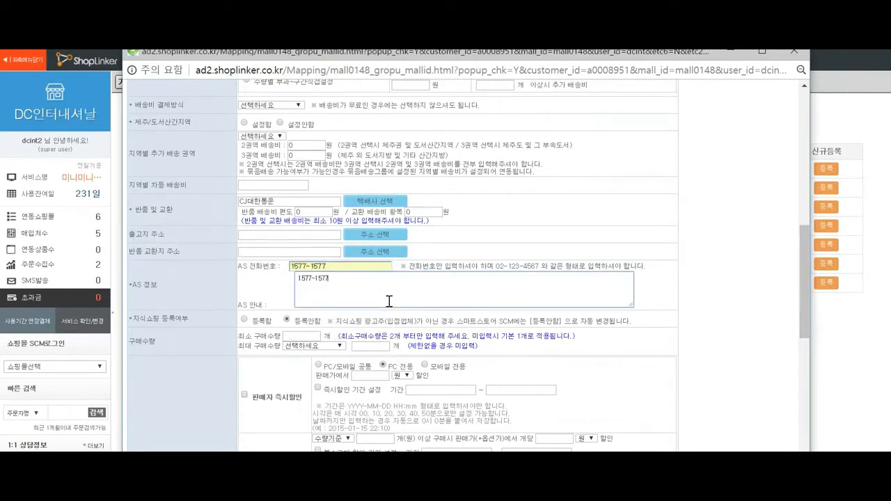
- Set the 지식쇼핑 registration option to 등록함 and check the remaining fields of the form
scroll(389, 300, down, 1)
click(246, 249)
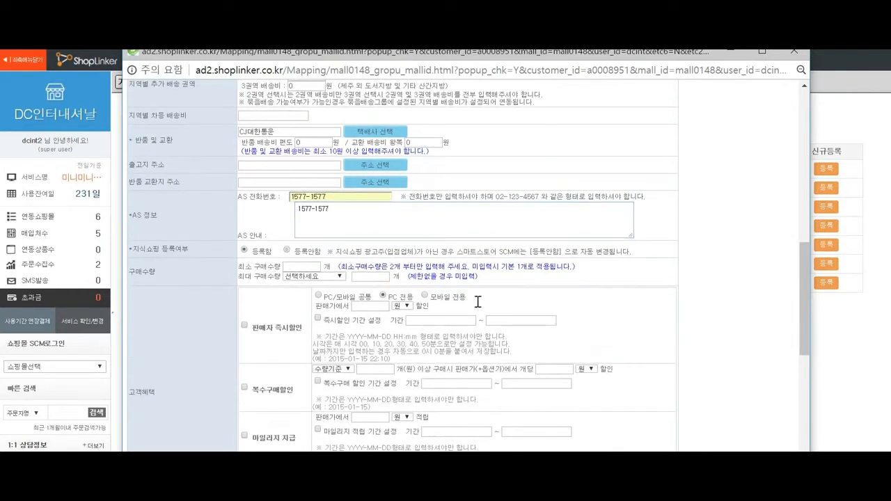
scroll(550, 357, down, 1)
scroll(550, 357, down, 10)
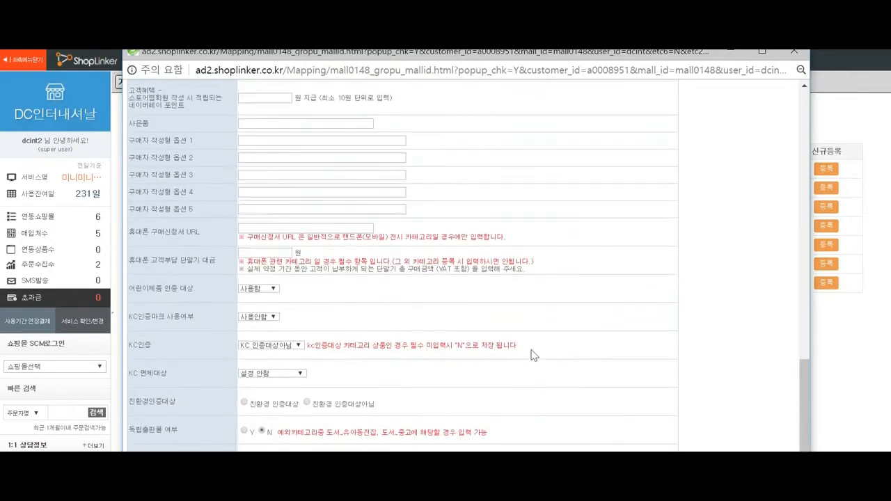
- Name the additional information group 여성의류>티셔츠
scroll(530, 350, up, 3)
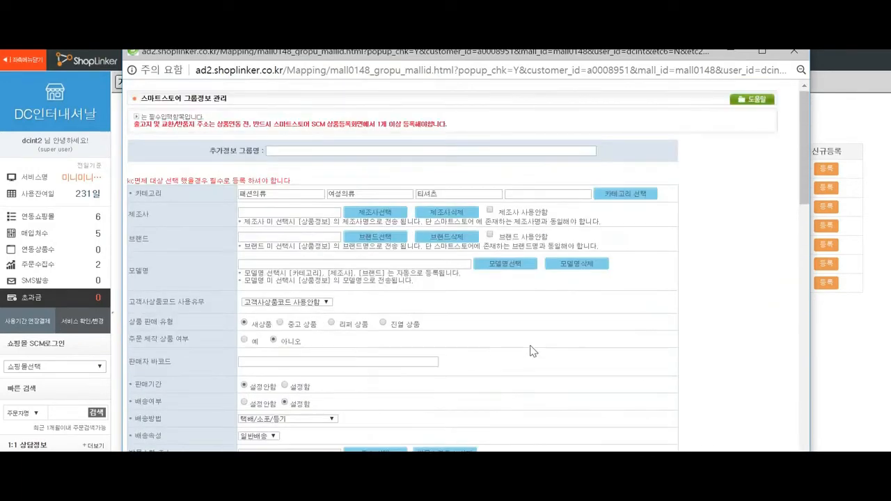
click(319, 150)
click(202, 180)
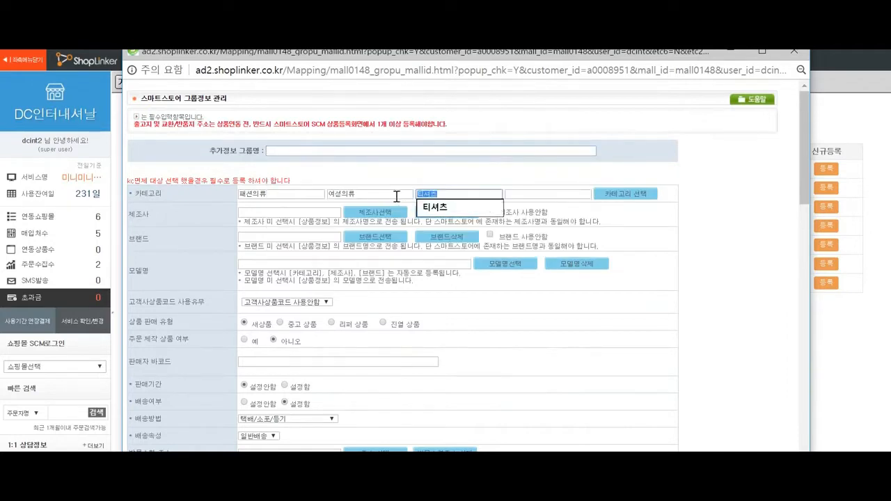
click(333, 149)
text(d)
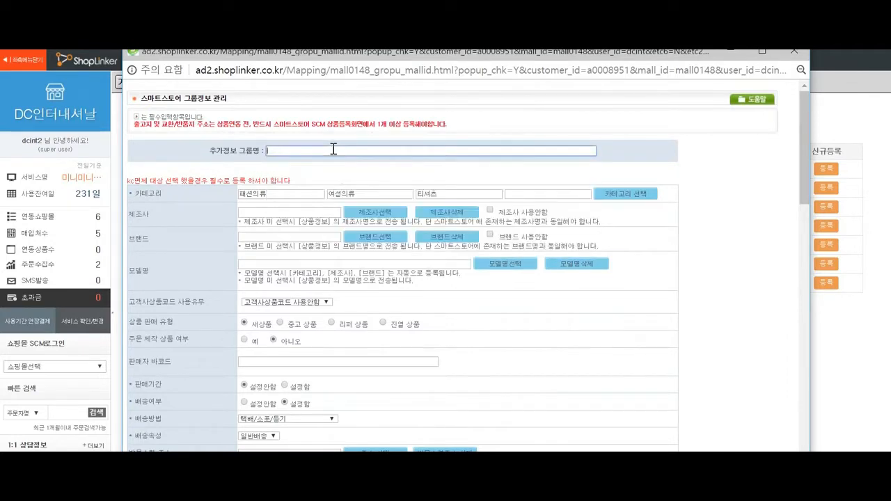
text(여성의류>티셔츠)
drag(341, 155, 239, 150)
scroll(418, 286, down, 3)
scroll(444, 291, down, 15)
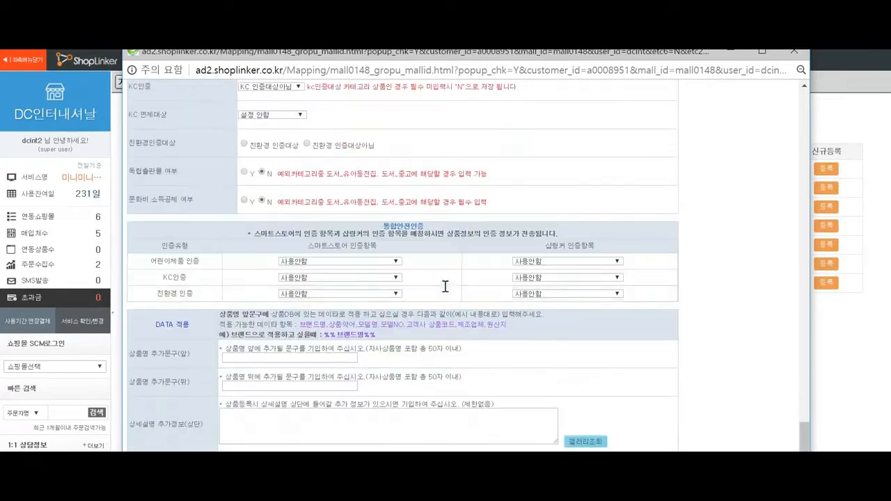
scroll(444, 291, up, 15)
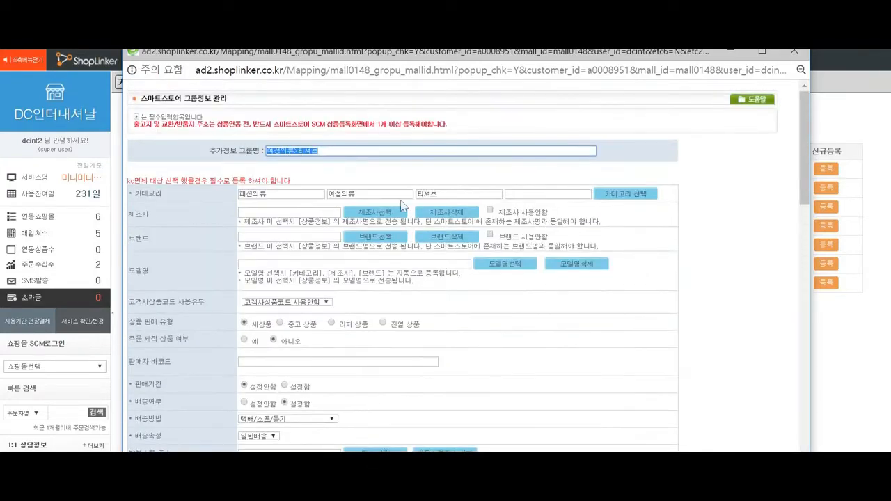
click(347, 149)
drag(340, 152, 261, 149)
click(402, 185)
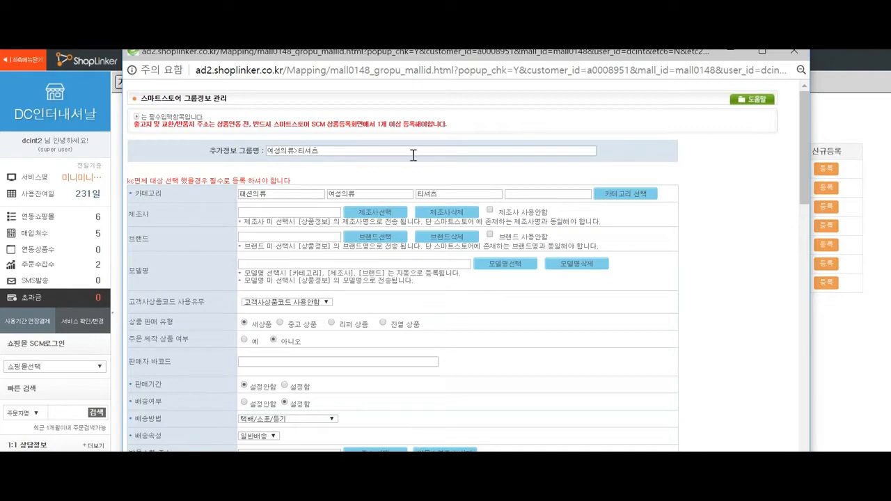
drag(372, 149, 220, 152)
- Maximize the group information window and try to save the 스마트스토어 group
scroll(486, 268, down, 15)
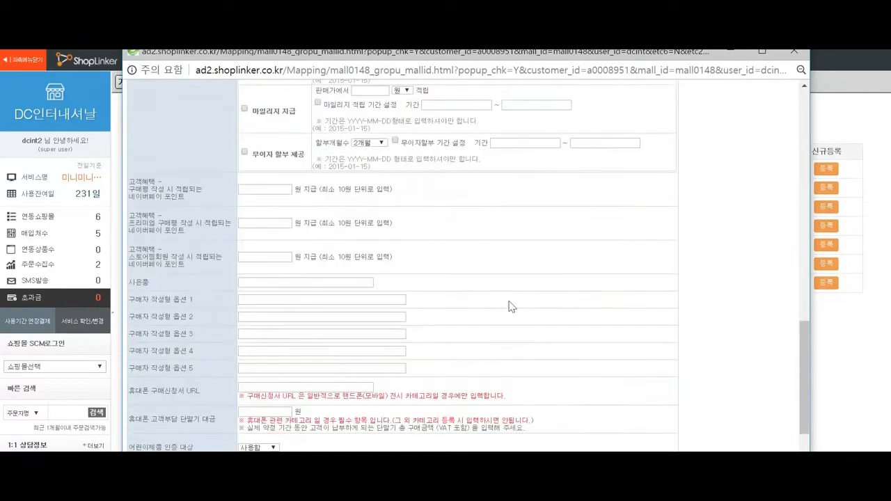
click(762, 51)
click(234, 435)
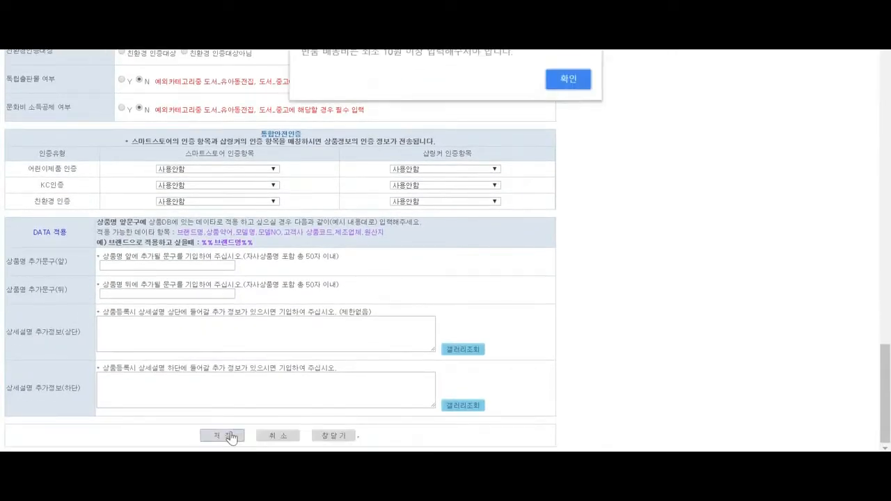
key(Return)
- Set the one-way return shipping fee to 2500 won, enter the round-trip exchange fee, and save the 스마트스토어 group
double_click(192, 239)
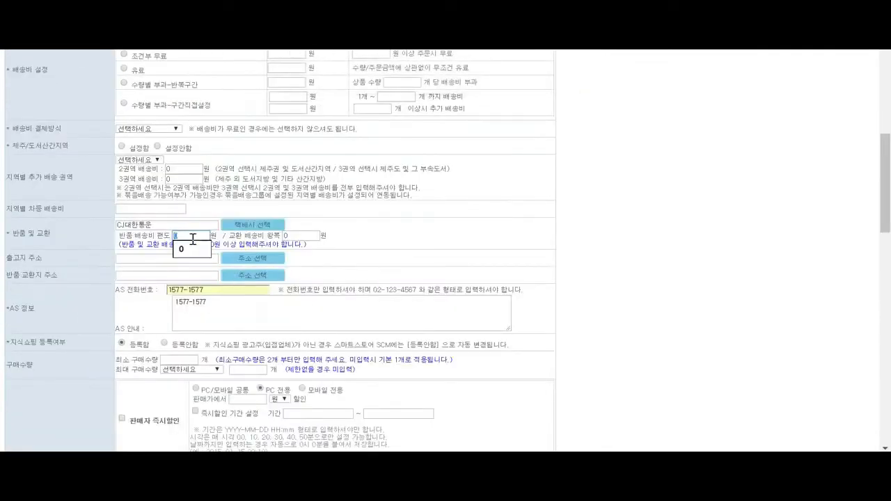
text(2500)
key(Tab)
text(3)
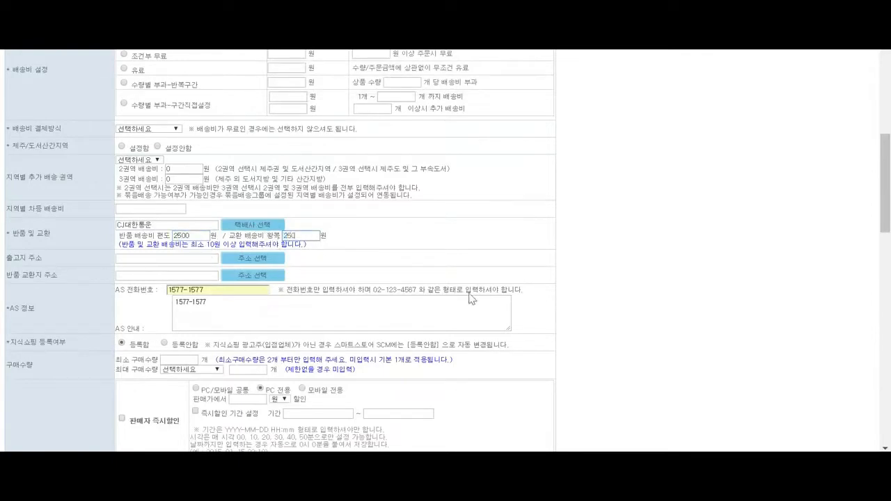
scroll(717, 355, down, 15)
click(222, 436)
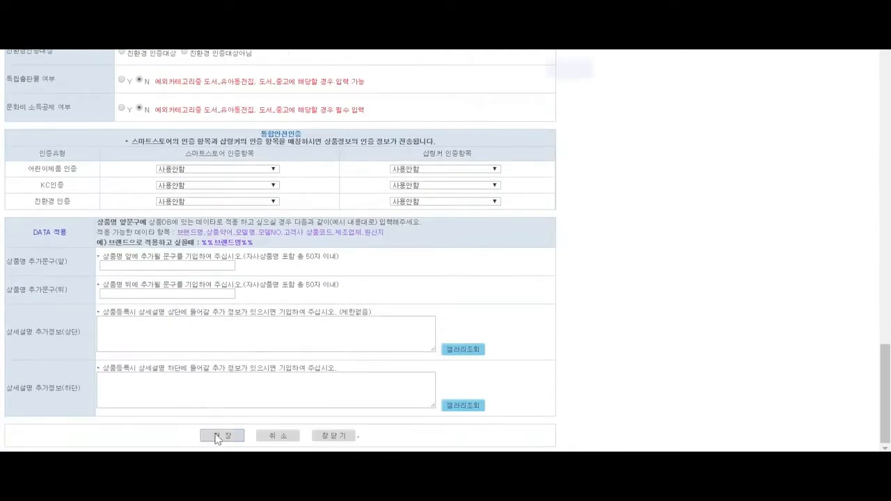
key(Return)
- Look up the registered 스마트스토어 groups in 쇼핑몰 그룹정보관리 and check the new group's name
mouse_move(248, 85)
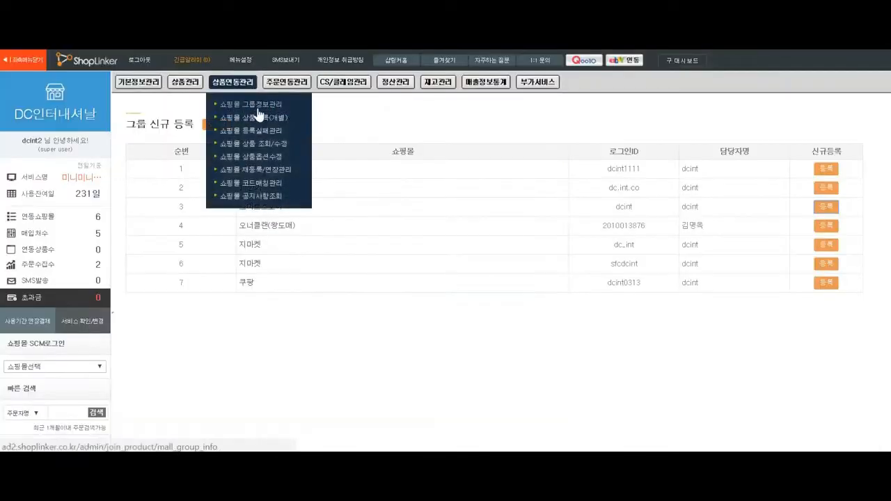
click(259, 115)
click(277, 150)
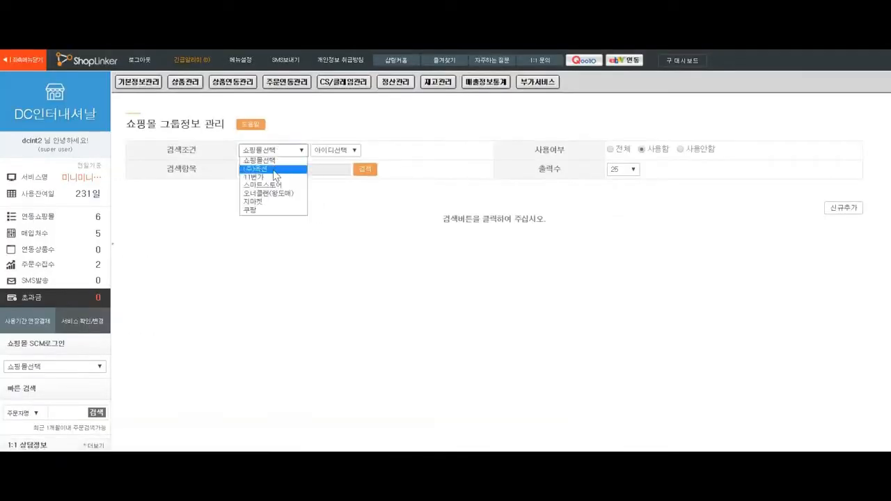
click(276, 188)
click(368, 171)
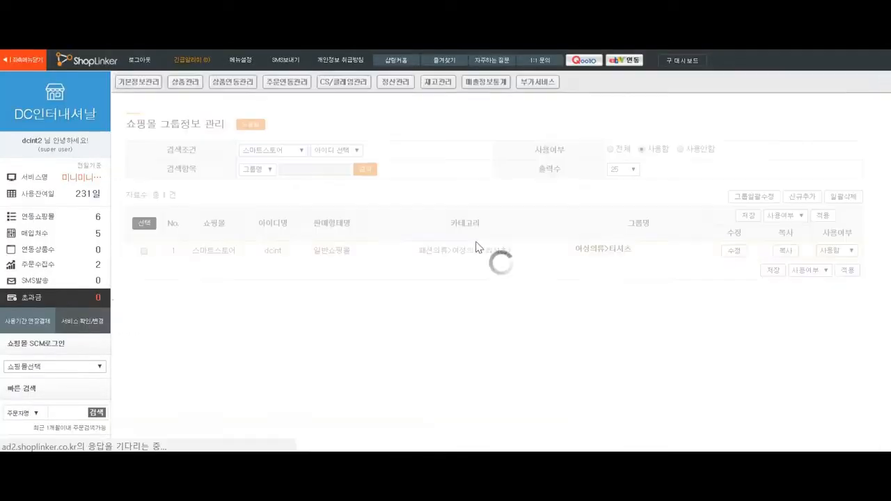
drag(576, 251, 630, 251)
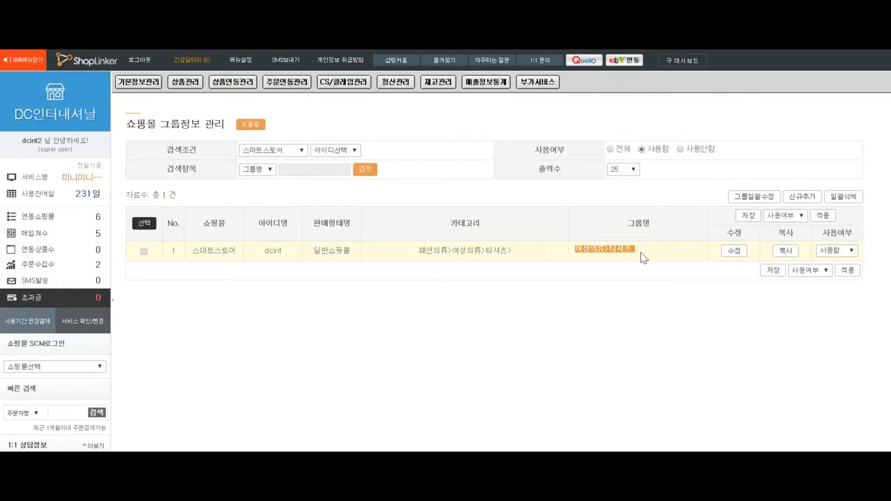
- In 쇼핑몰 상품등록(개별), list the products registered over 3 months and select the product 끈장식 3cm 남성슬립온
mouse_move(233, 82)
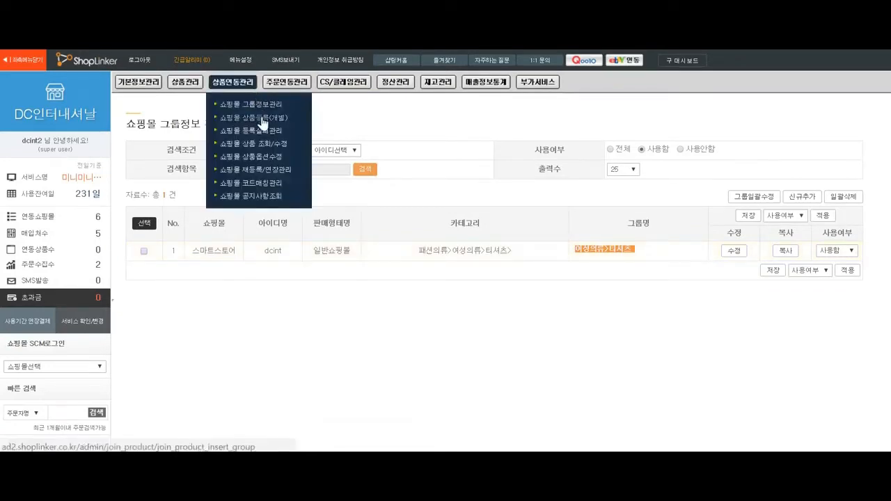
click(262, 123)
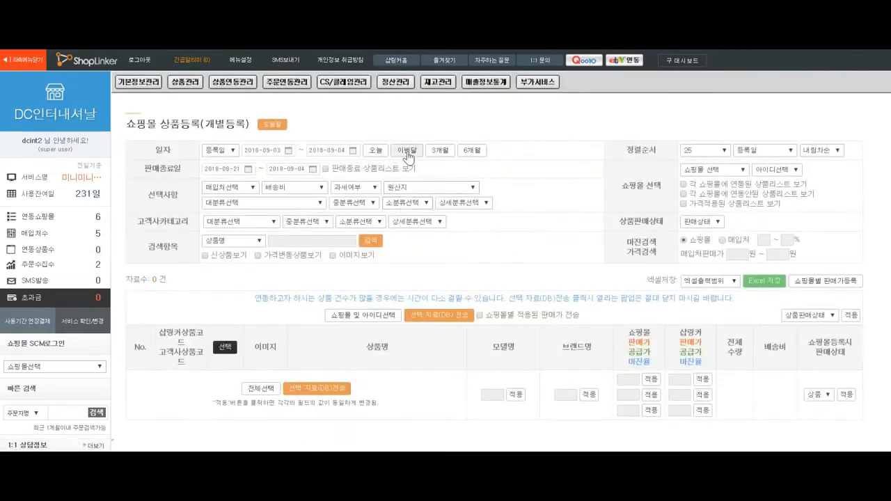
click(408, 151)
click(376, 242)
click(440, 150)
click(370, 241)
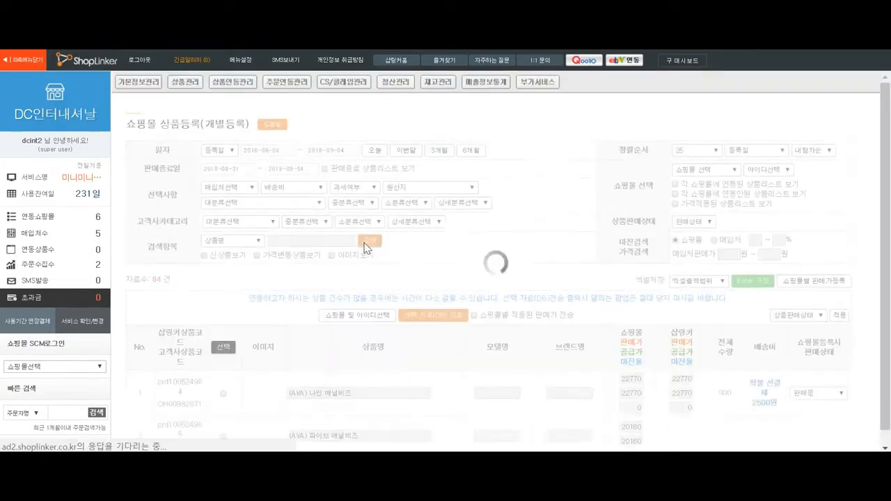
scroll(348, 261, down, 3)
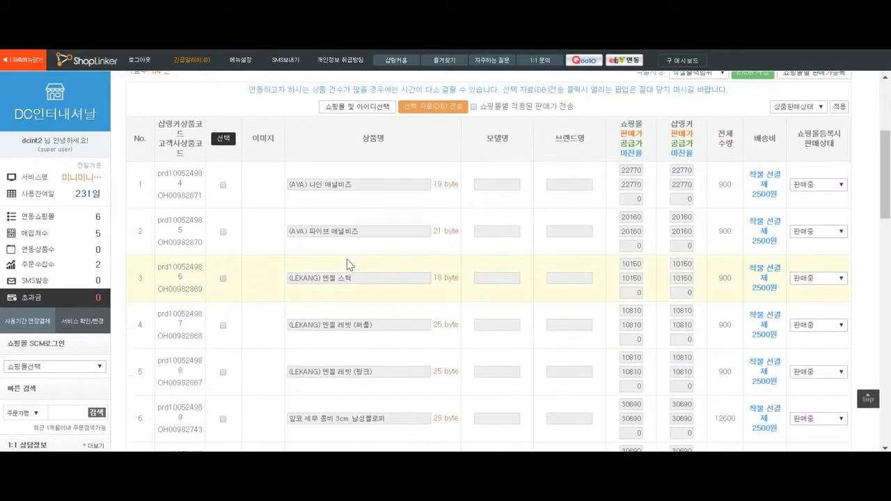
scroll(347, 259, down, 3)
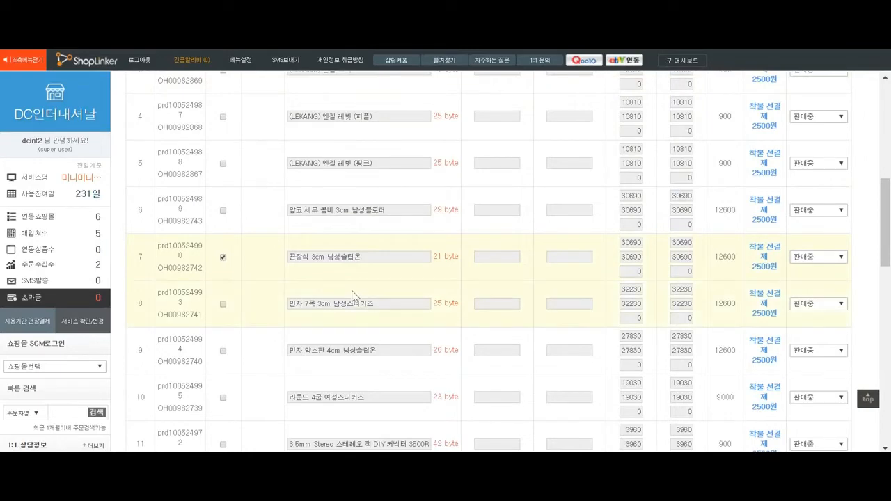
- Choose 스마트스토어 as the target mall account with the group 여성의류>티셔츠 for the product registration
scroll(353, 291, up, 5)
click(355, 248)
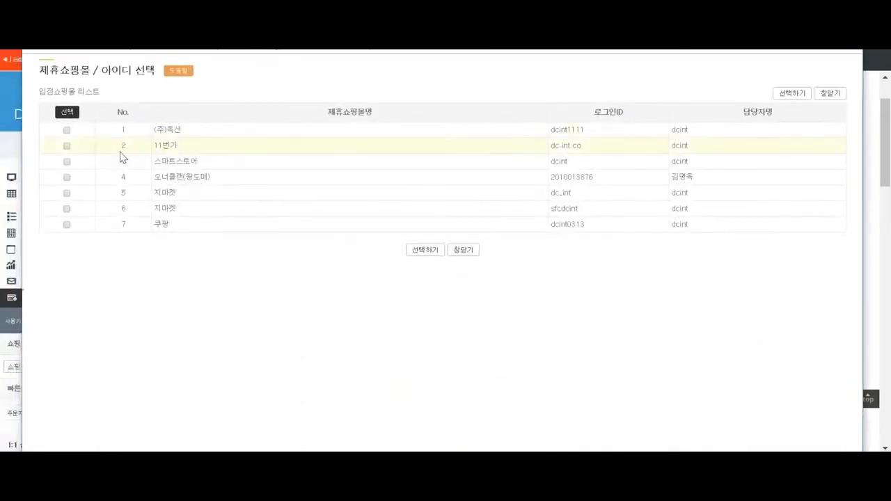
click(67, 161)
click(420, 251)
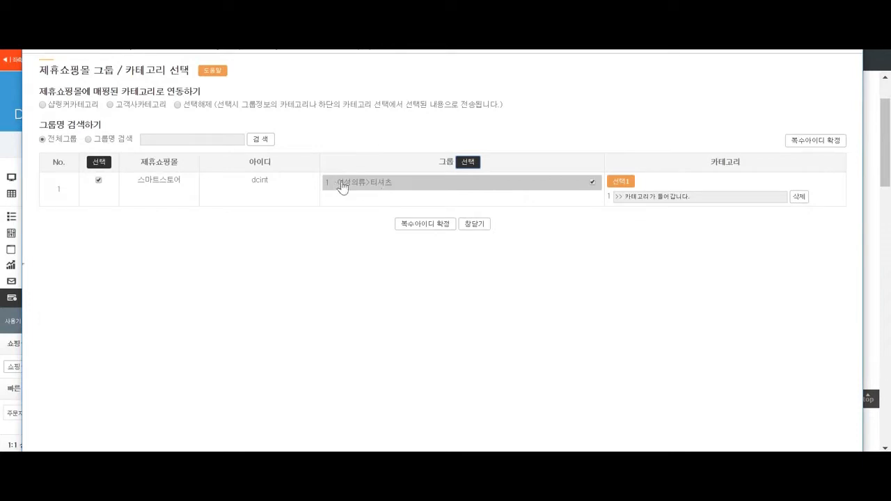
click(429, 225)
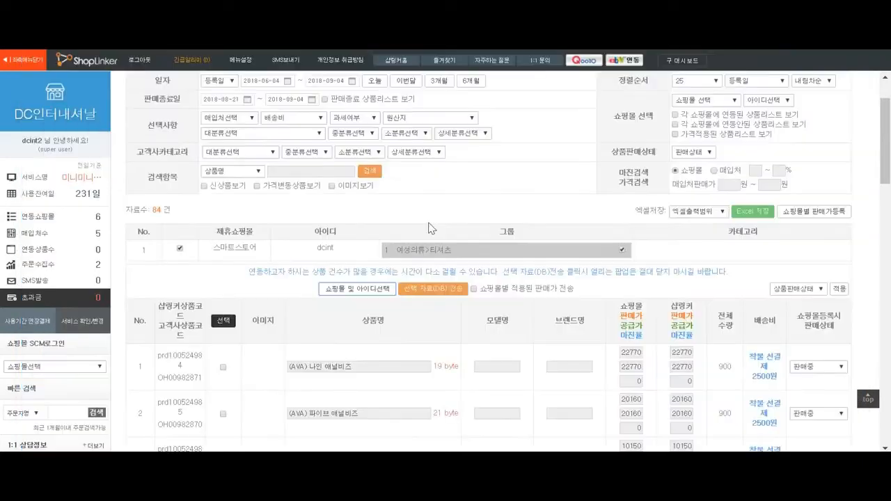
scroll(328, 362, down, 3)
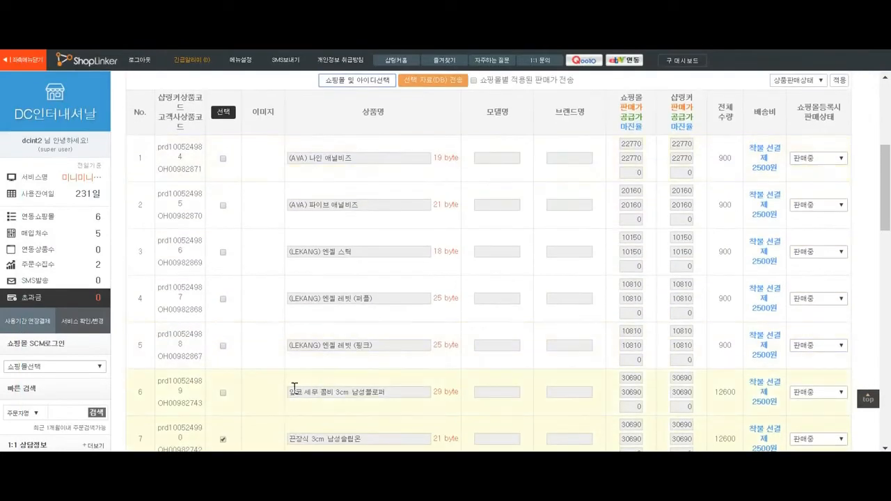
scroll(339, 431, up, 2)
scroll(339, 432, up, 2)
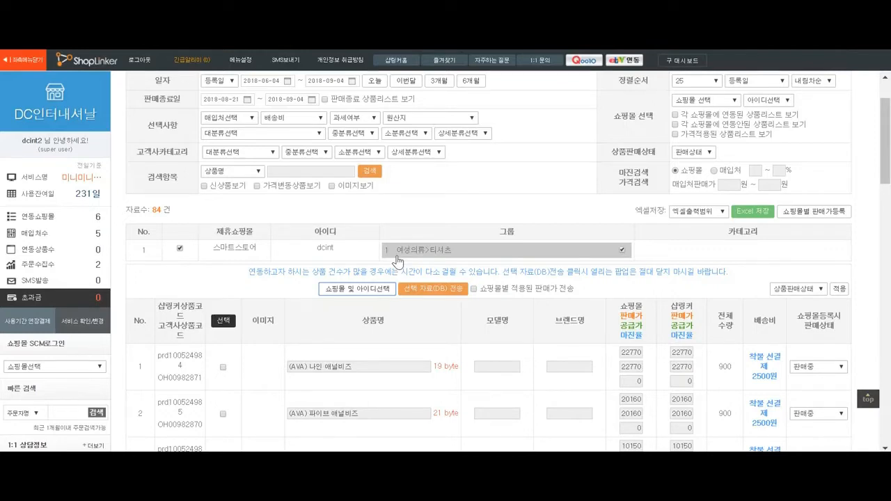
scroll(313, 285, down, 1)
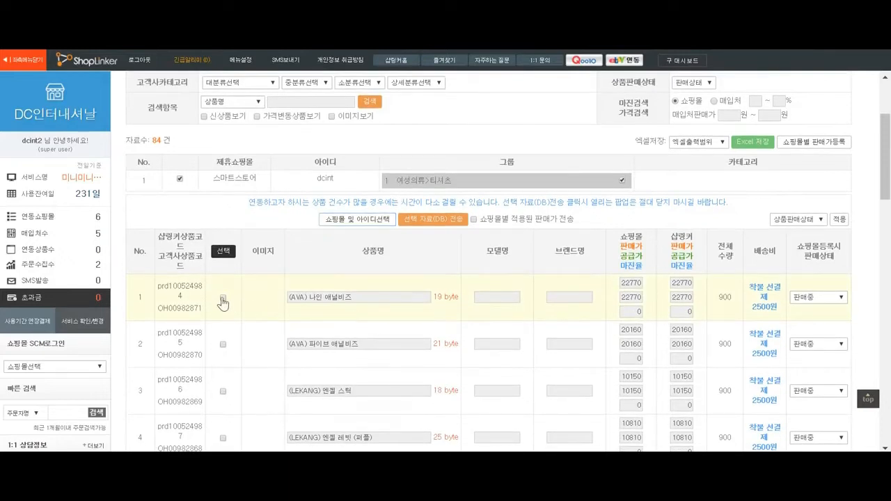
click(223, 299)
click(223, 346)
click(223, 298)
click(223, 345)
- Transmit the selected product's data to 스마트스토어 and close the progress window
scroll(261, 270, down, 3)
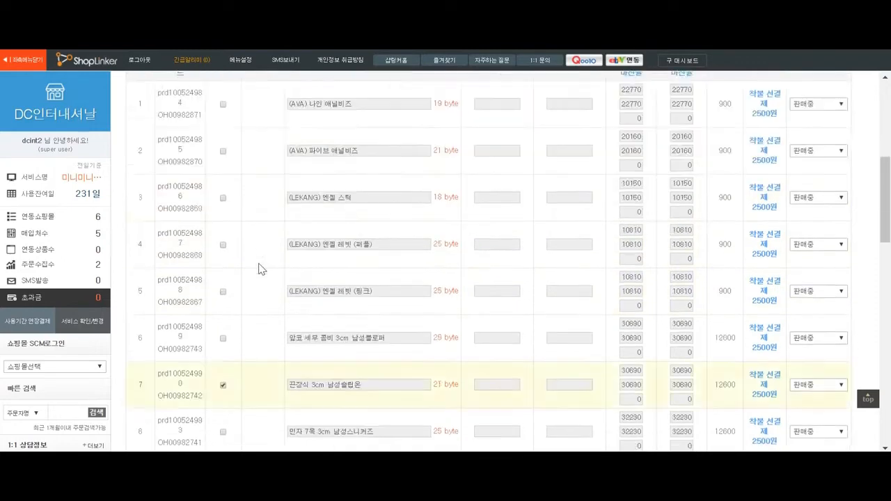
scroll(261, 269, down, 2)
scroll(261, 272, up, 6)
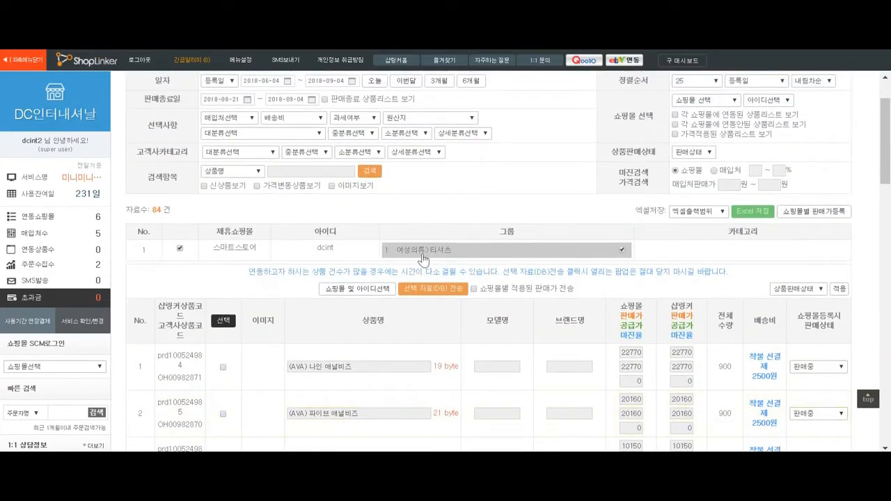
scroll(422, 259, up, 1)
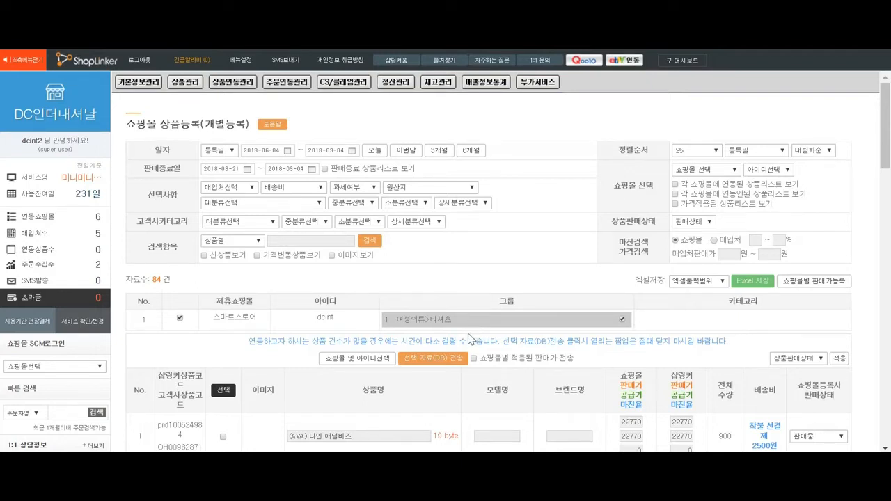
click(437, 361)
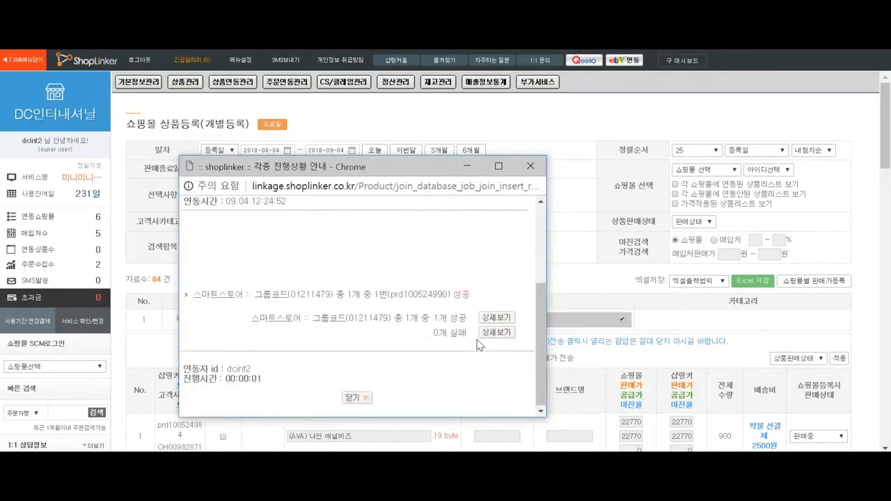
click(357, 397)
- Search the transmitted products in 쇼핑몰 상품 조회/수정 and view the 끈장식 3cm 남성슬립온 listing on the store
mouse_move(239, 84)
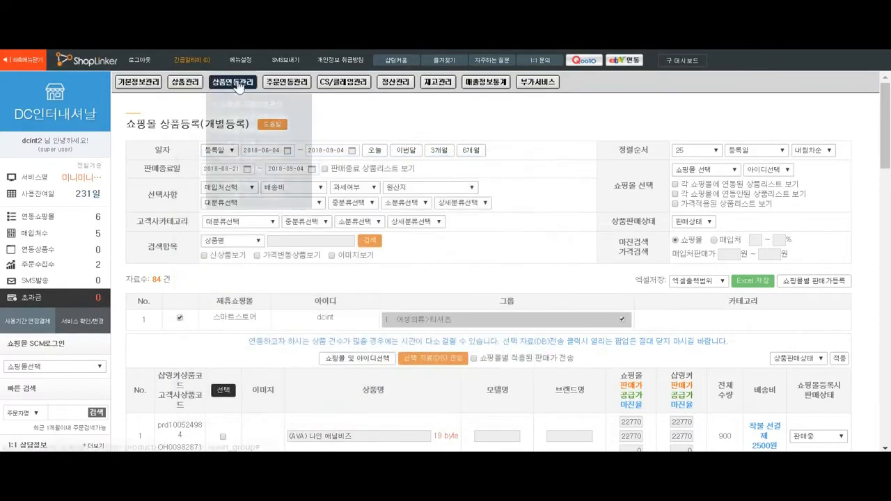
click(261, 143)
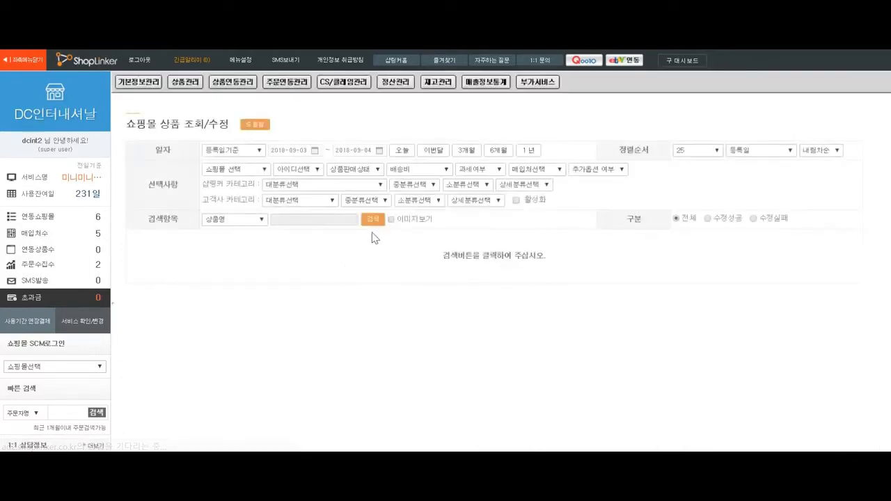
click(370, 221)
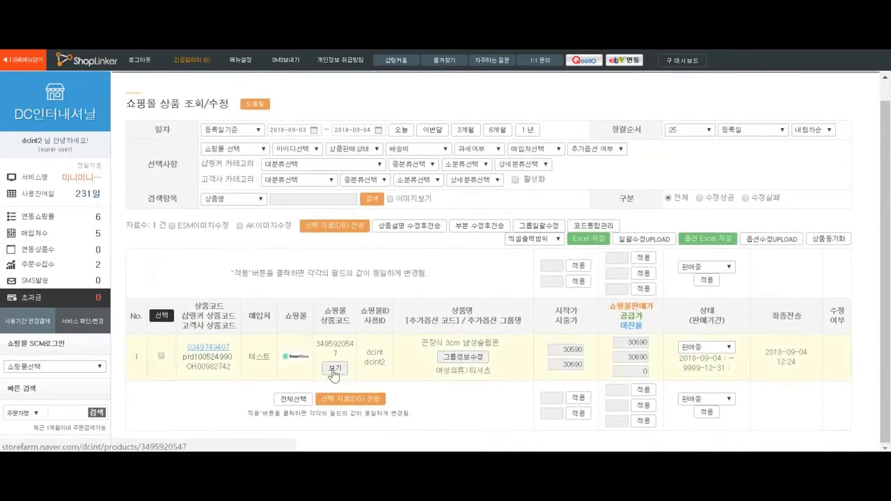
click(335, 370)
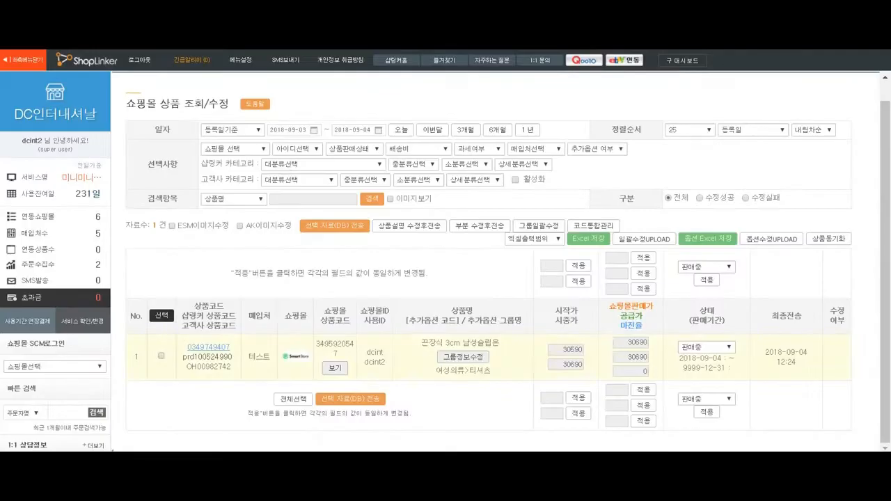
scroll(427, 297, up, 1)
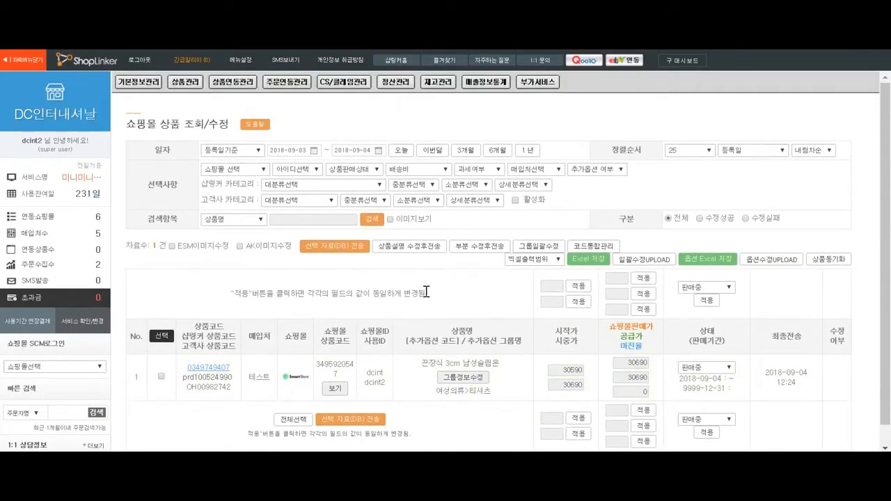
- Find the 스마트스토어 groups in 쇼핑몰 그룹정보관리 and open a copy of the group 여성의류>티셔츠
mouse_move(233, 81)
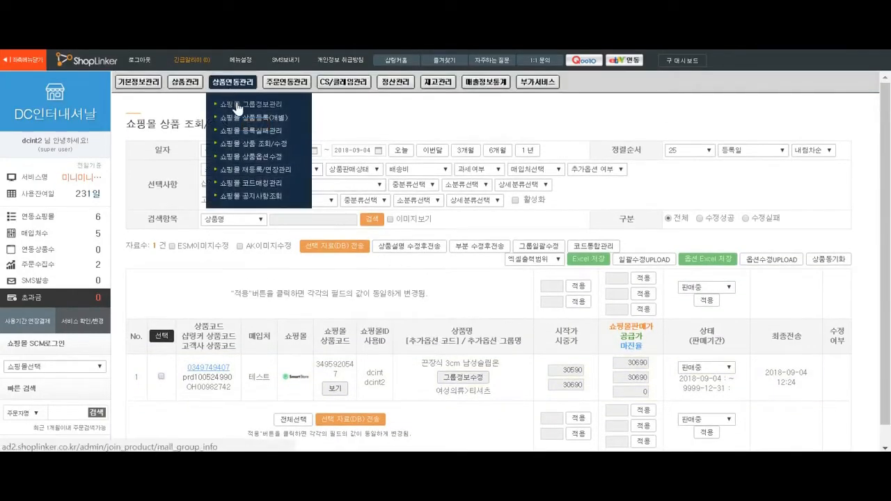
click(237, 105)
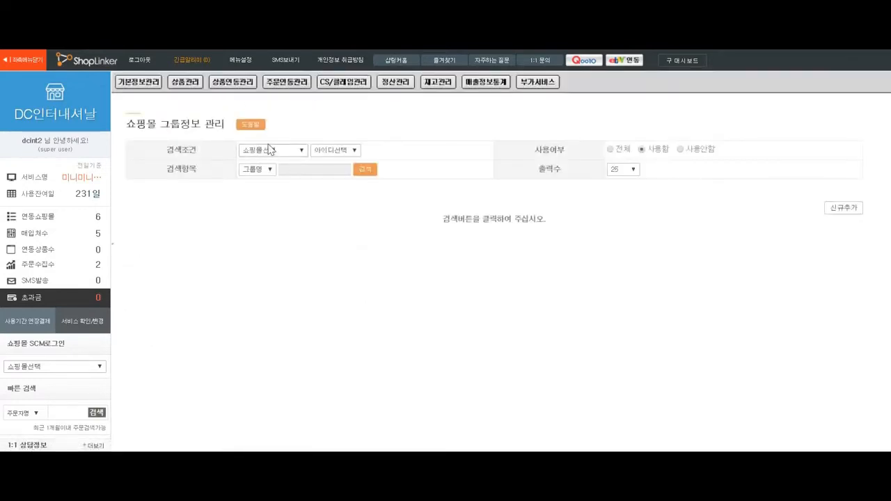
click(269, 149)
click(272, 179)
click(361, 171)
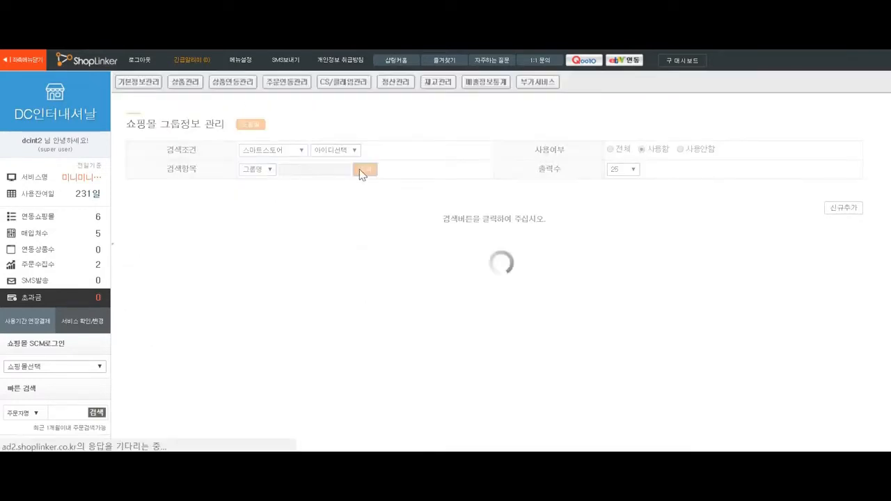
click(785, 251)
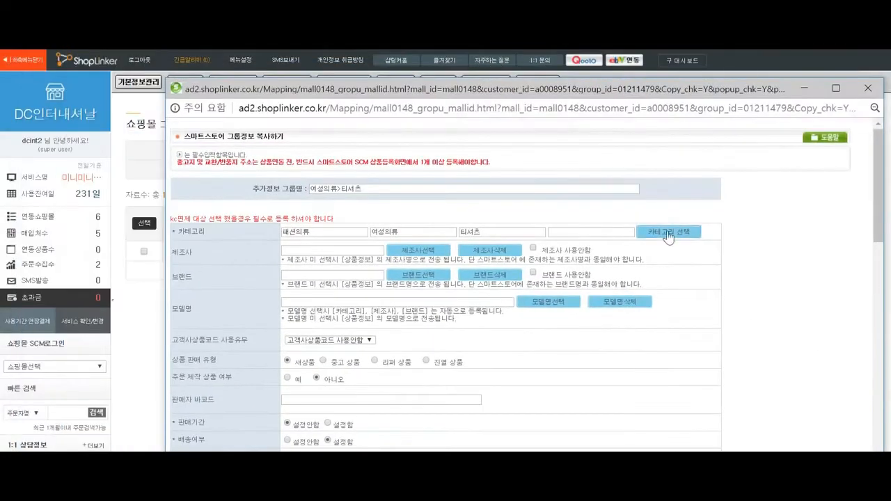
- Set the copied group's category to 패션의류 > 여성의류 > 카디건
click(669, 233)
click(139, 172)
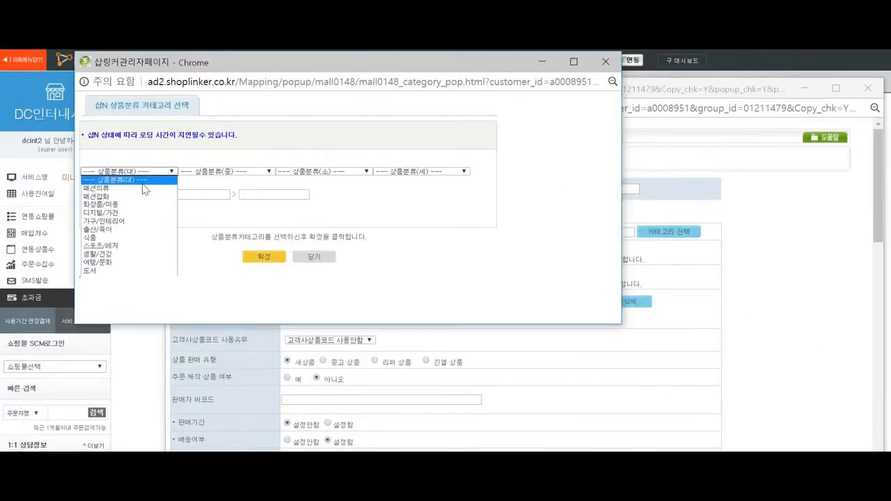
click(145, 189)
click(205, 172)
click(209, 188)
click(300, 174)
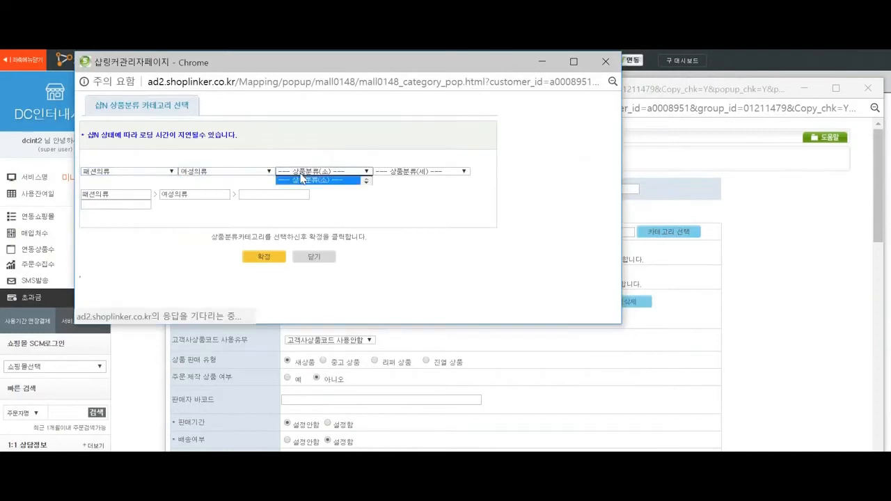
click(328, 172)
click(310, 243)
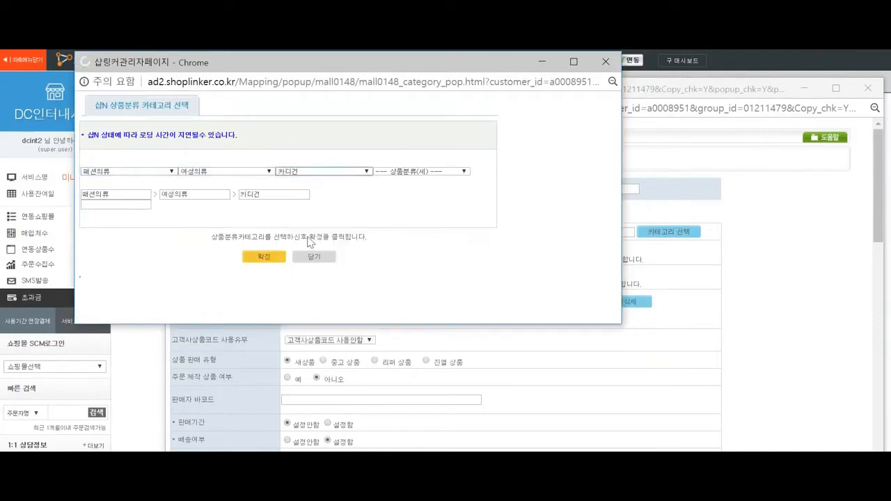
click(421, 171)
click(423, 179)
click(264, 257)
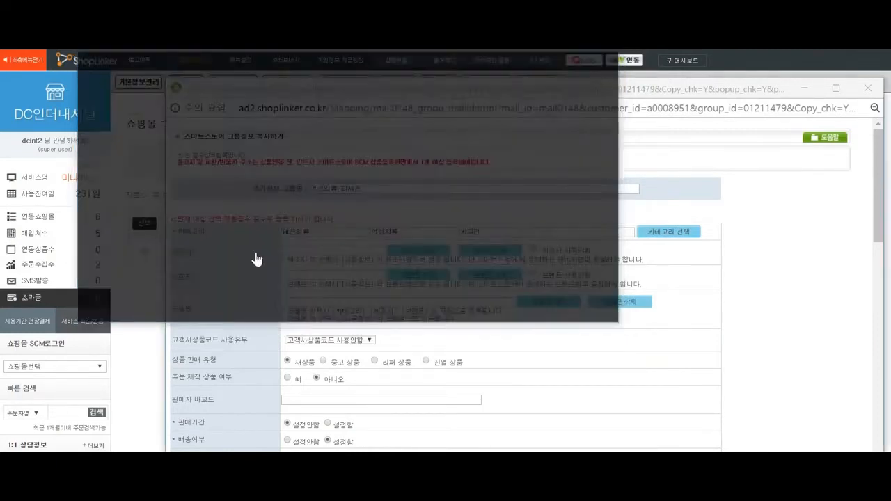
- Rename the copied 스마트스토어 group to 여성의류>카디건 and save it
double_click(482, 232)
key(ctrl+c)
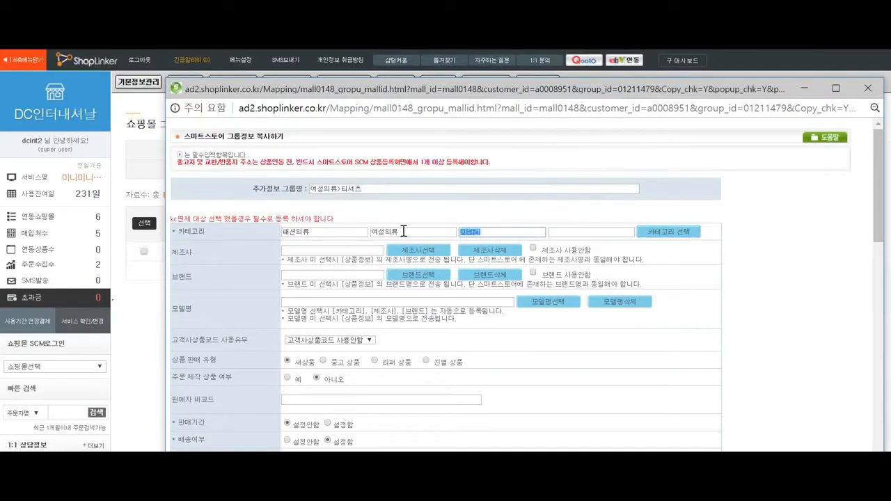
double_click(343, 188)
key(ctrl+v)
scroll(482, 323, down, 6)
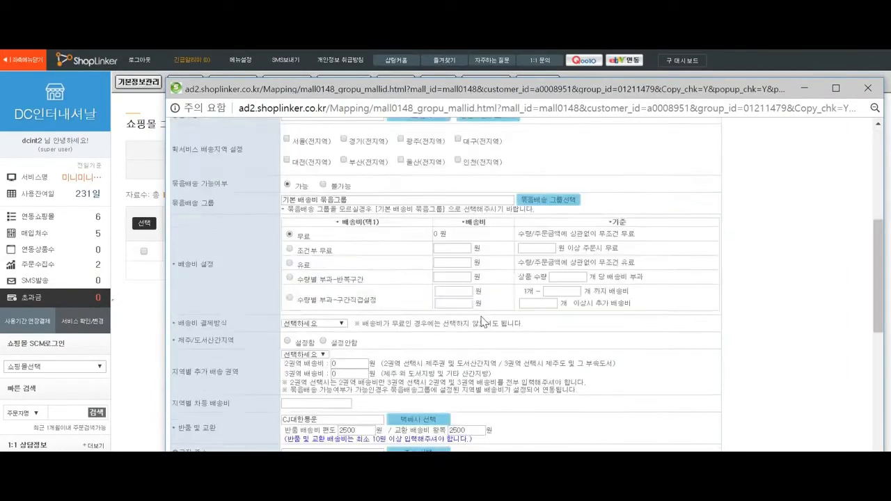
scroll(482, 322, down, 10)
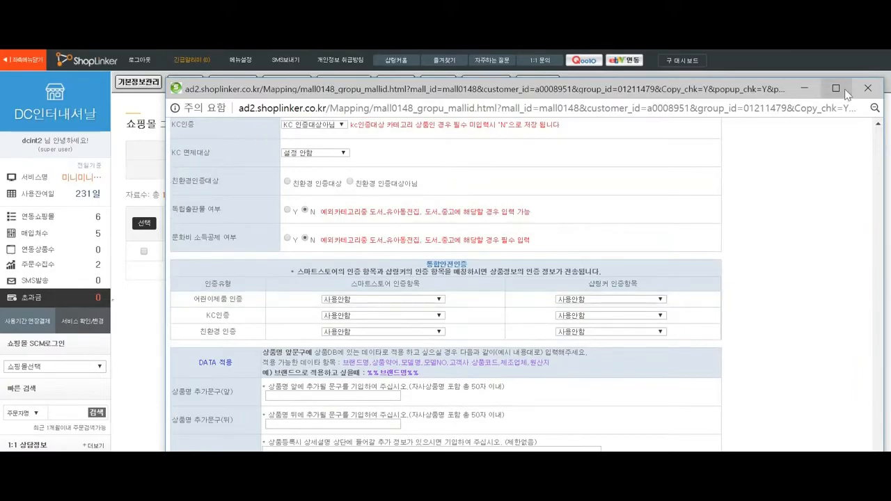
click(836, 88)
scroll(354, 392, down, 3)
click(222, 434)
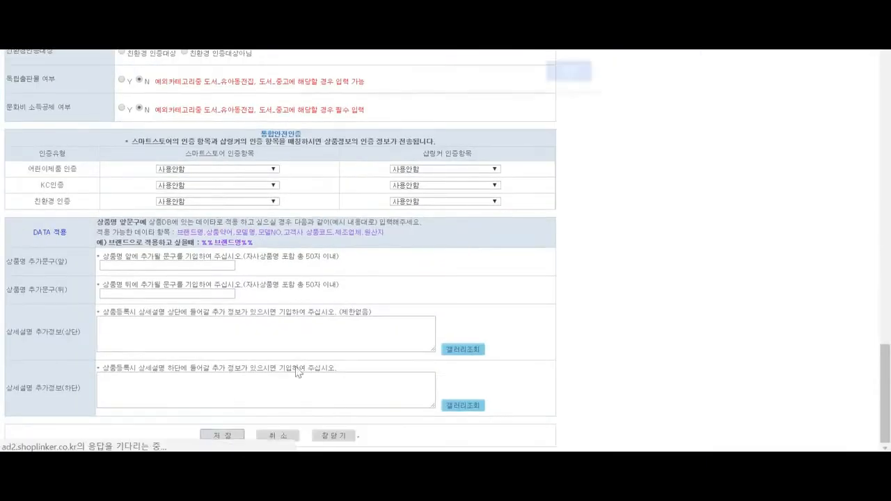
key(Return)
- List the products of the last 6개월 in 쇼핑몰 상품등록(개별) and select the 제노시스 살균 핸디 침구 청소기 and 스마토 1099746 products
mouse_move(243, 99)
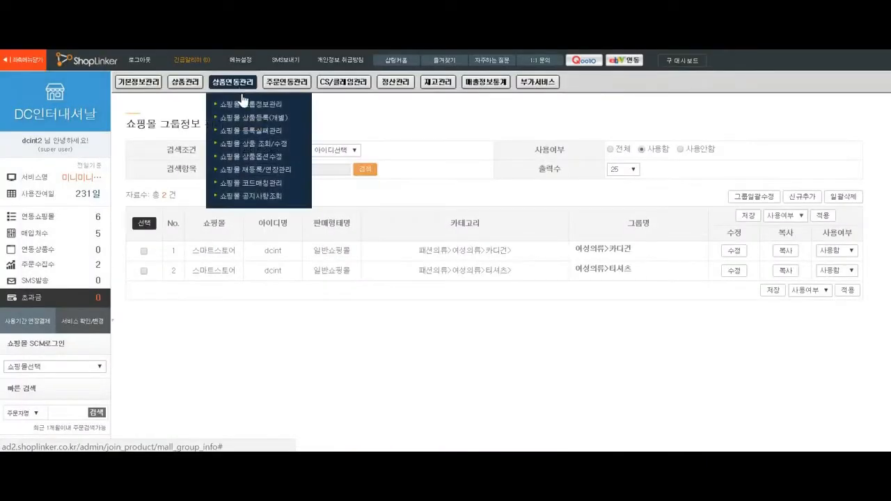
click(252, 117)
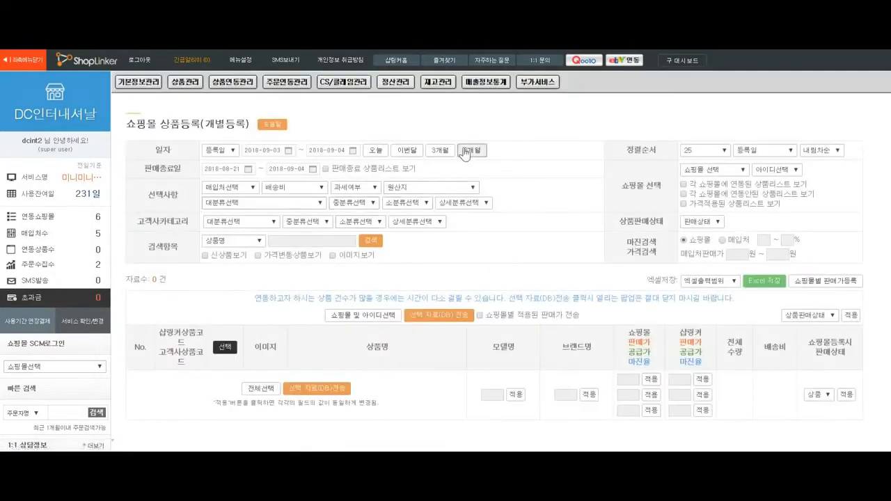
click(464, 151)
click(371, 241)
scroll(361, 304, down, 1)
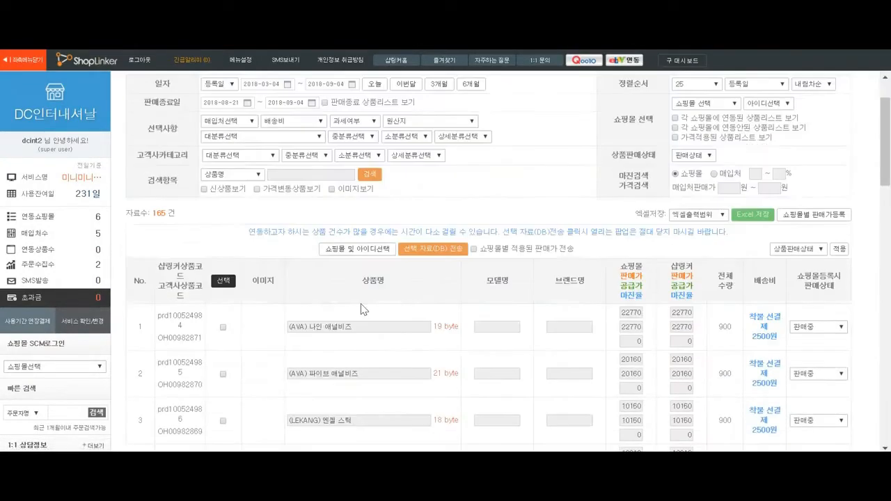
scroll(361, 303, down, 15)
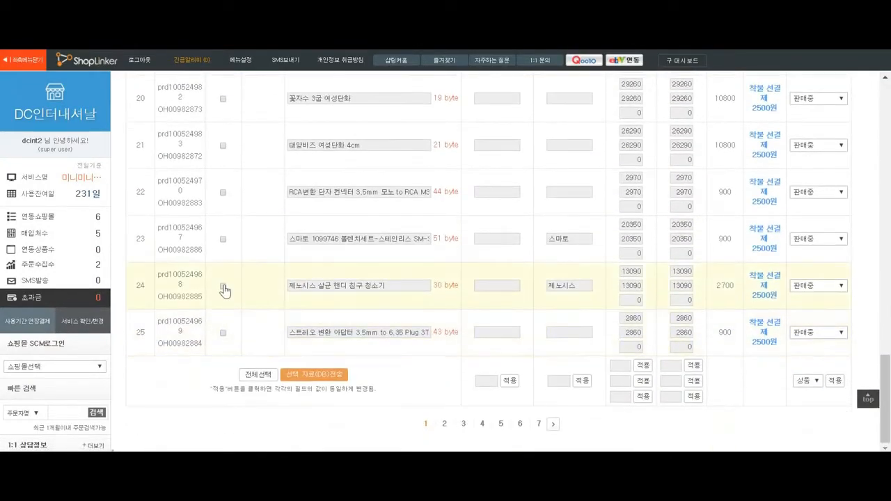
click(224, 287)
click(224, 240)
- Choose 스마트스토어 as the target mall with the group 여성의류>카디건, and close the window without confirming
scroll(269, 311, up, 8)
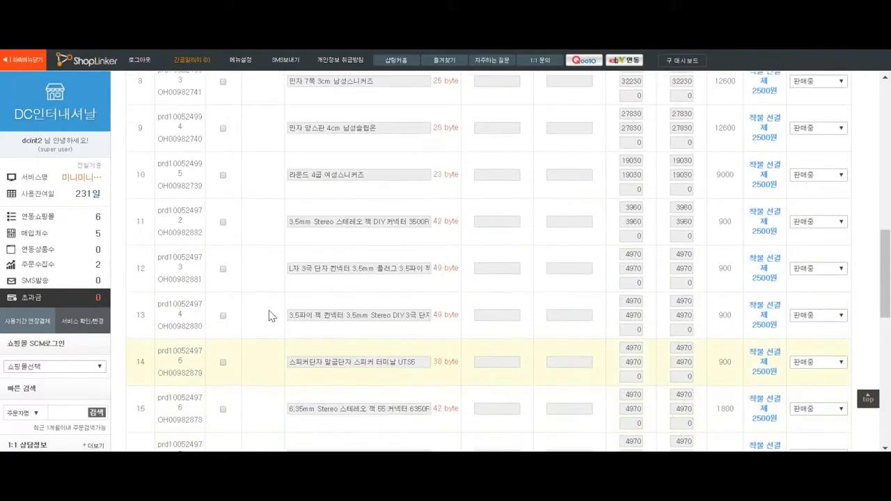
scroll(270, 316, up, 10)
click(361, 313)
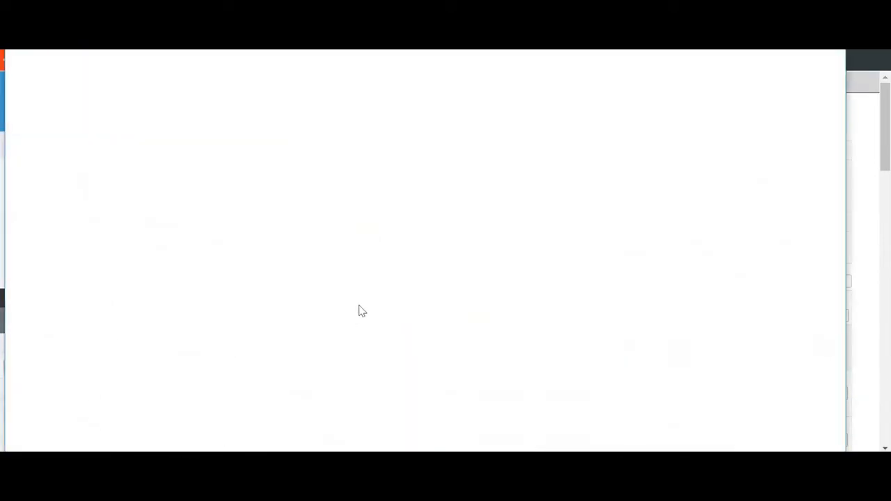
click(49, 130)
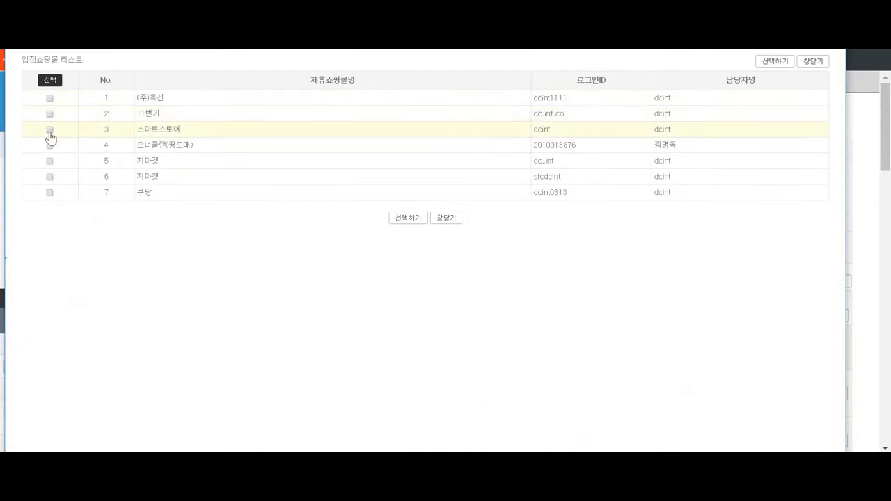
click(410, 220)
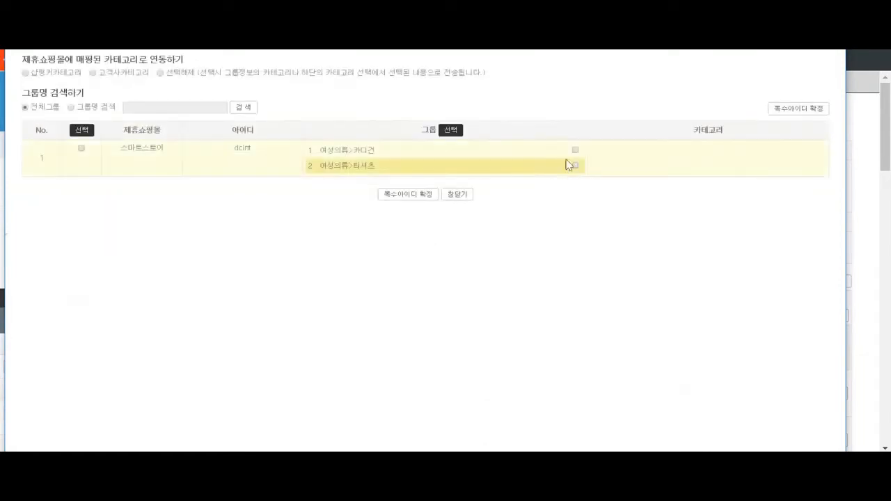
click(575, 151)
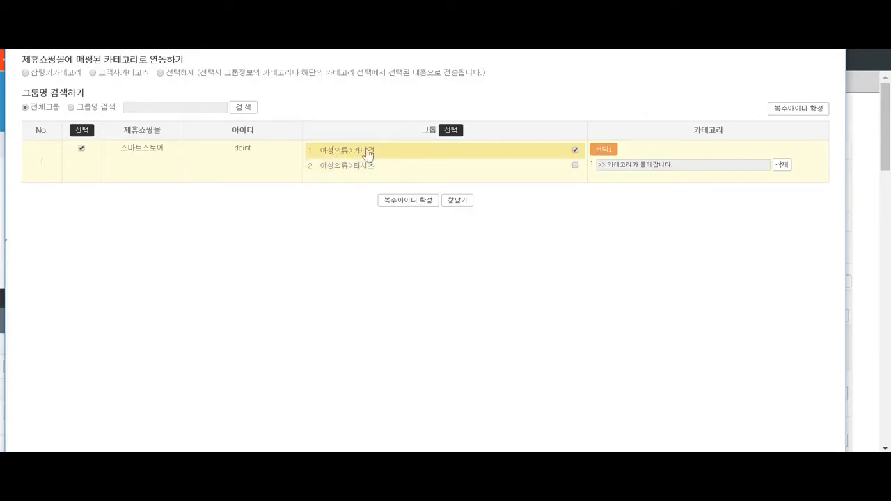
click(458, 201)
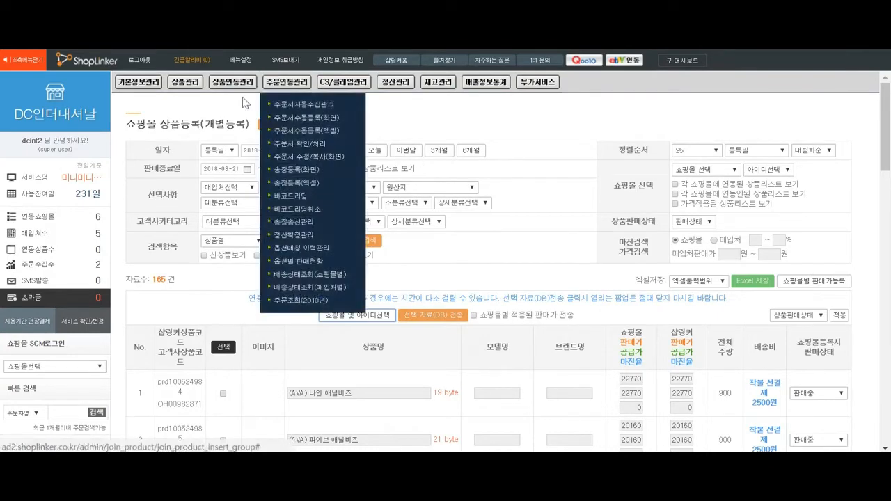
- Search the products in 상품조회/수정 and open 민자 양스판 4cm 남성슬립온 for editing
mouse_move(185, 82)
click(207, 126)
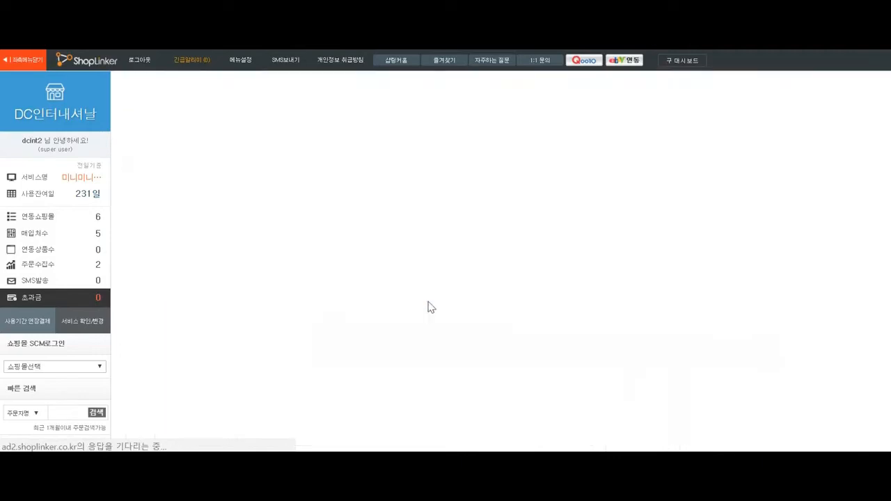
click(361, 335)
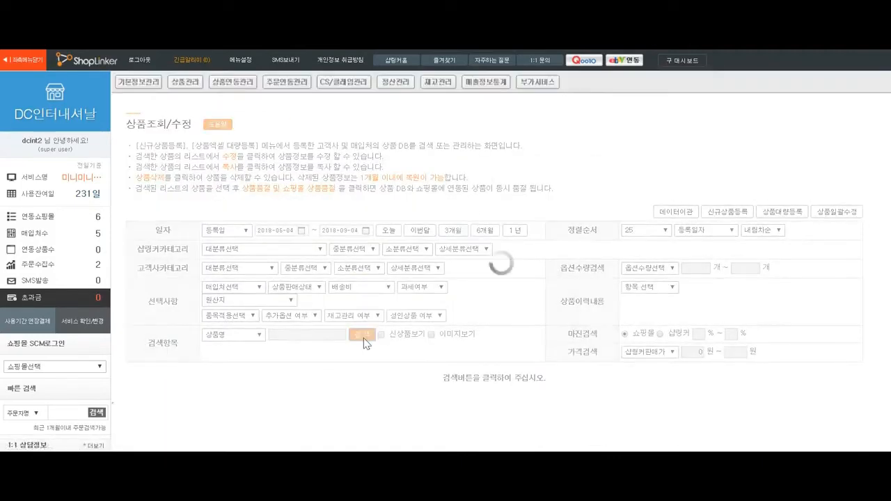
scroll(597, 381, down, 3)
scroll(597, 382, down, 4)
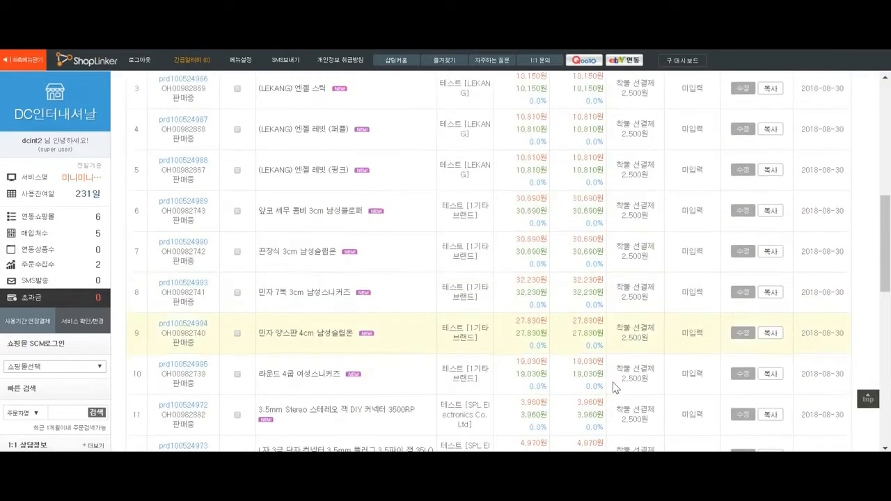
click(740, 294)
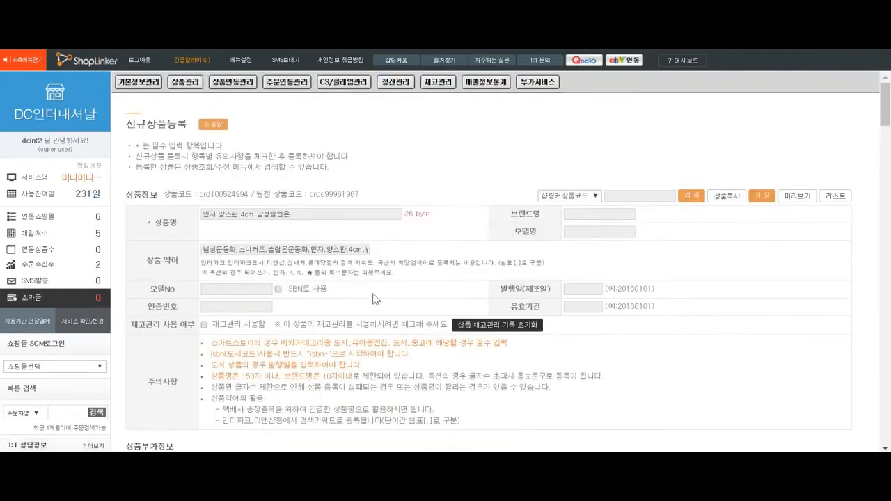
- Set the product's 고객사 카테고리 main category to 123156, leaving its subcategories unselected
scroll(376, 299, down, 4)
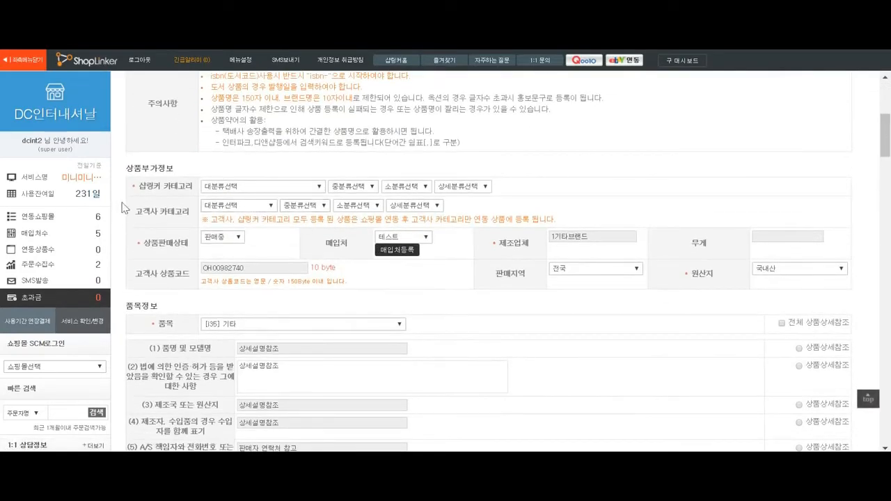
drag(134, 212, 184, 212)
drag(137, 186, 180, 187)
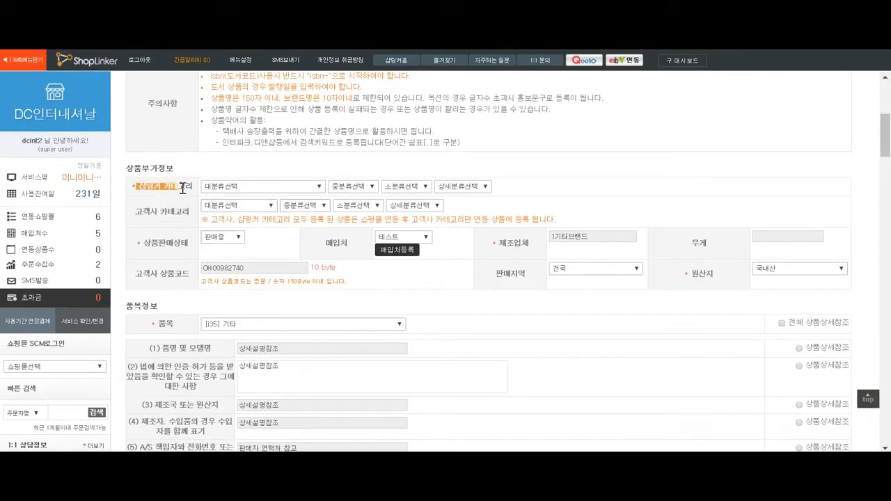
click(227, 206)
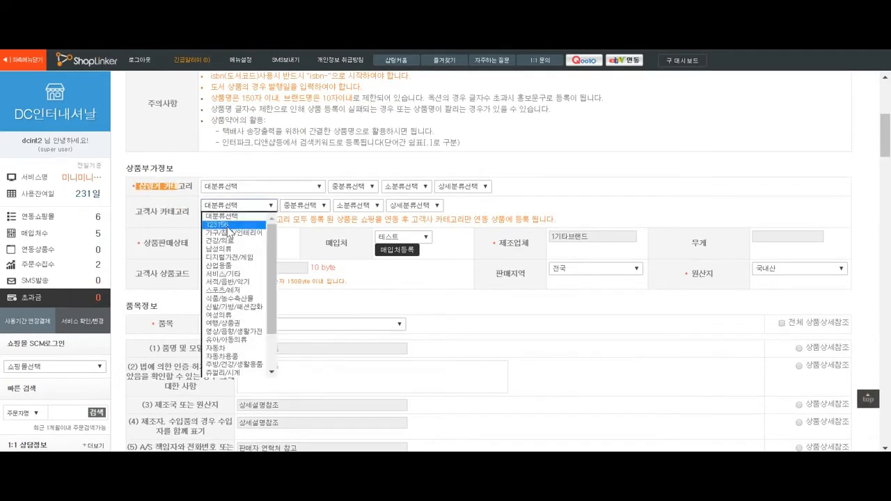
click(227, 226)
click(306, 206)
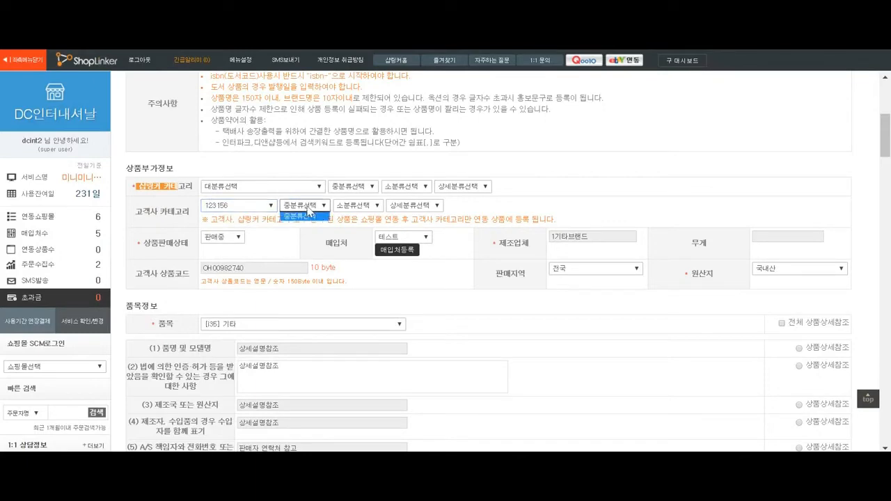
click(317, 238)
- Save the edited product and check its stored 고객사 카테고리
scroll(661, 310, up, 5)
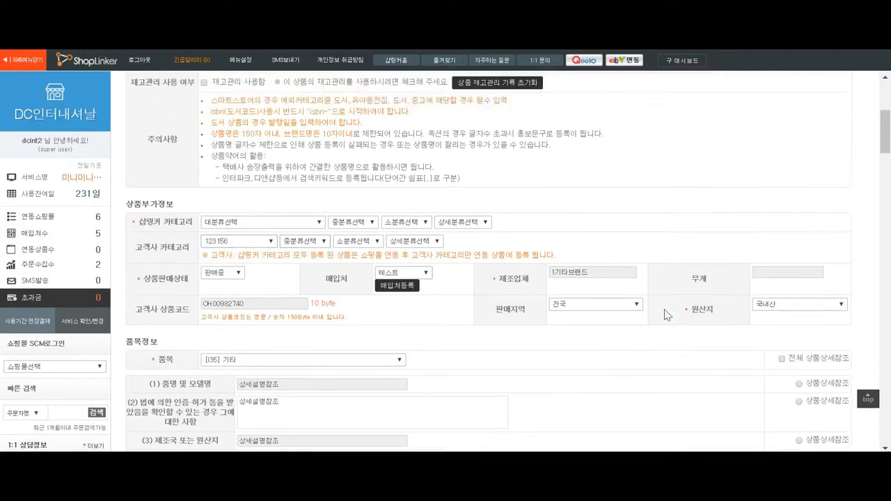
click(762, 196)
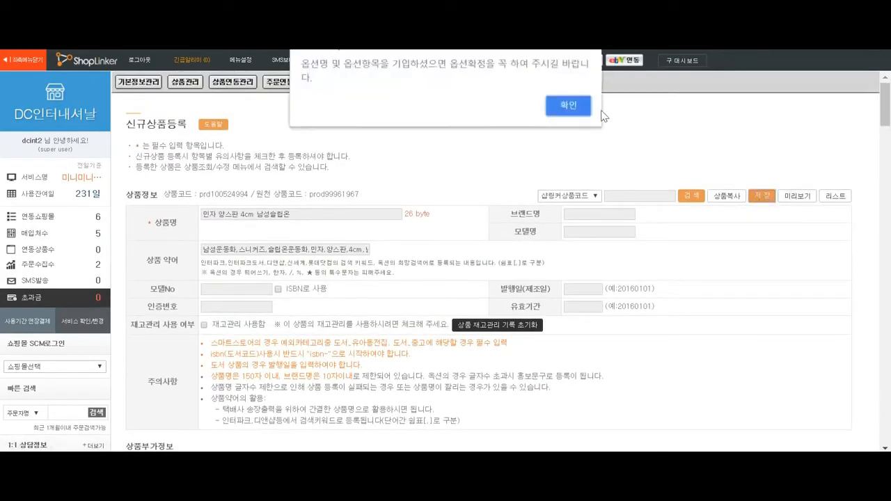
click(573, 107)
scroll(695, 384, down, 10)
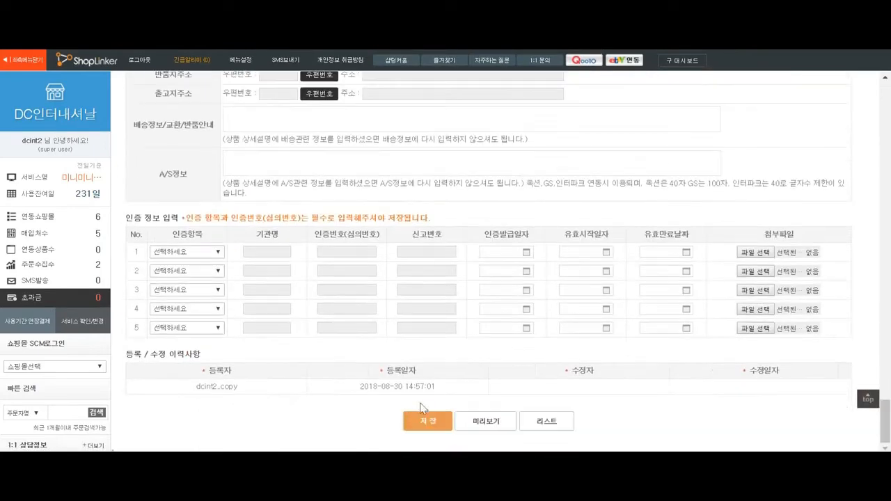
click(415, 425)
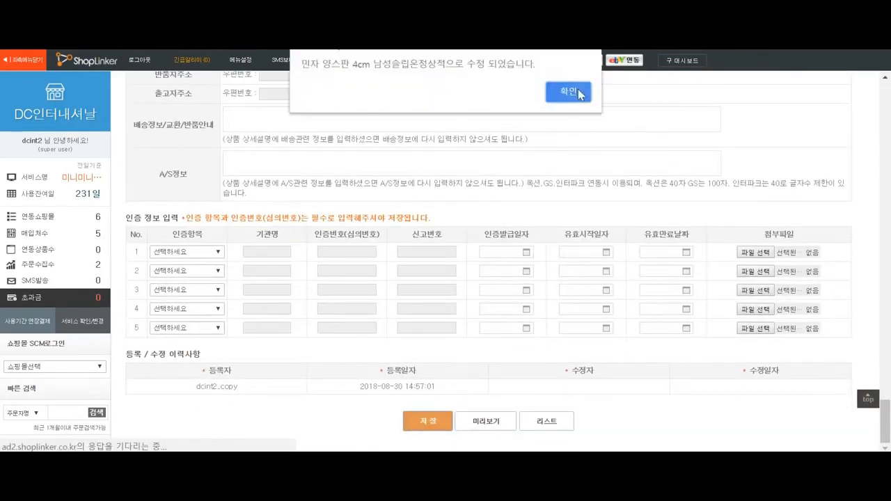
click(579, 94)
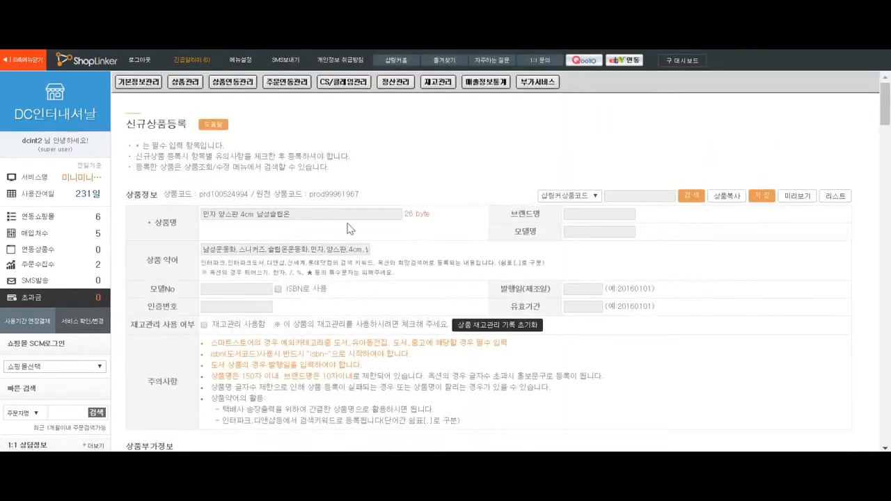
scroll(291, 262, down, 5)
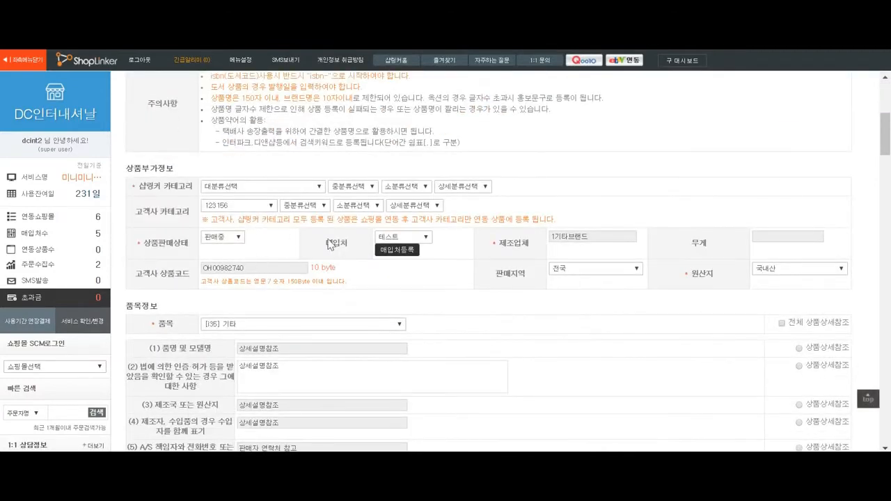
scroll(331, 243, up, 5)
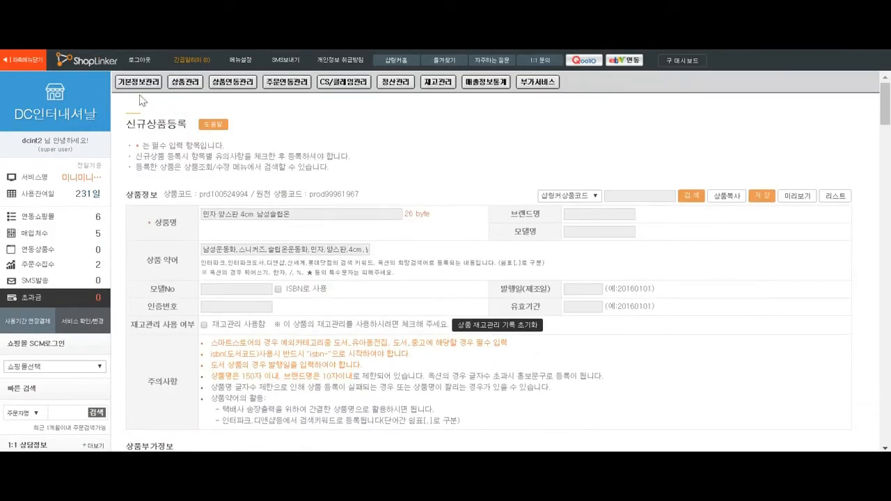
- Open manual category matching in 쇼핑몰카테고리매핑 and choose the 고객사 상품 분류 category 123156
mouse_move(141, 91)
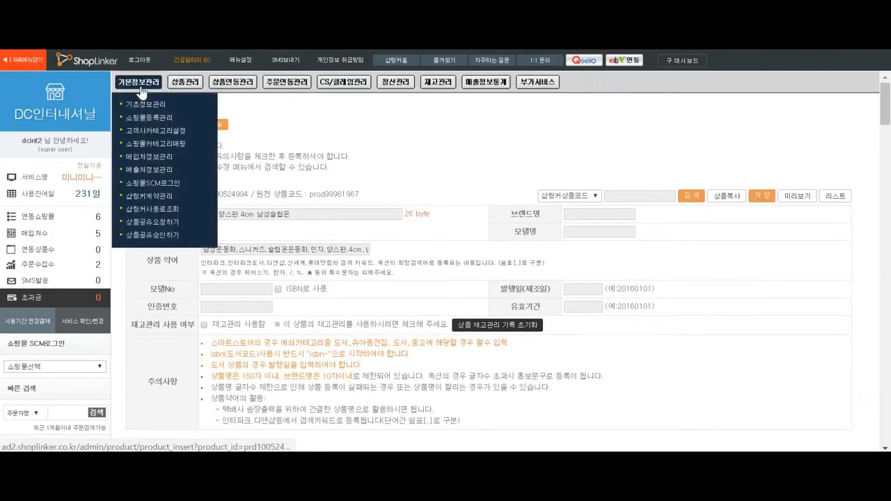
click(136, 145)
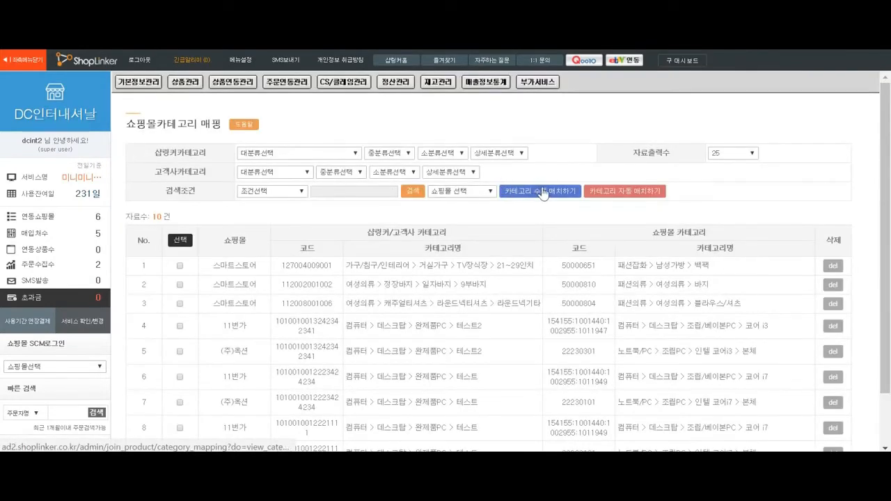
click(544, 193)
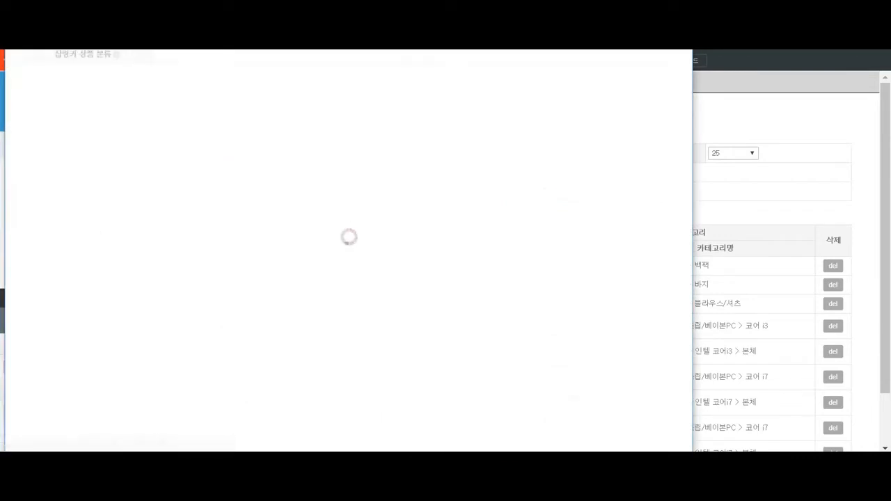
click(259, 107)
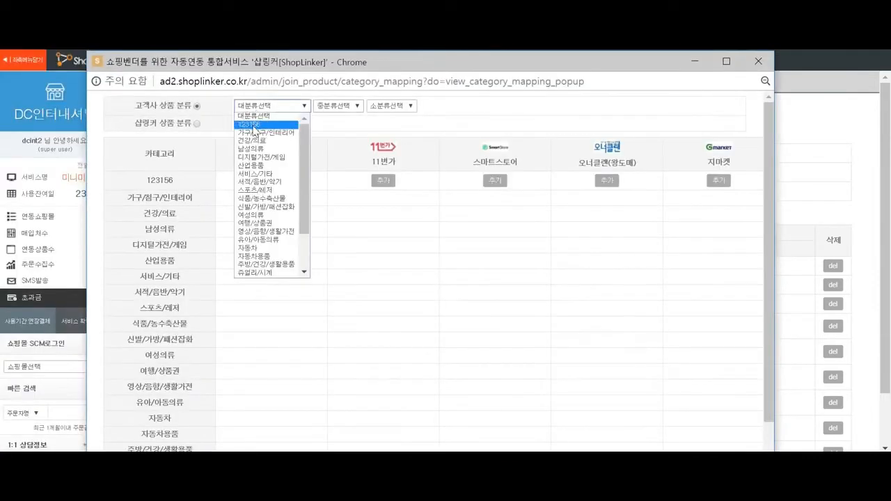
click(257, 126)
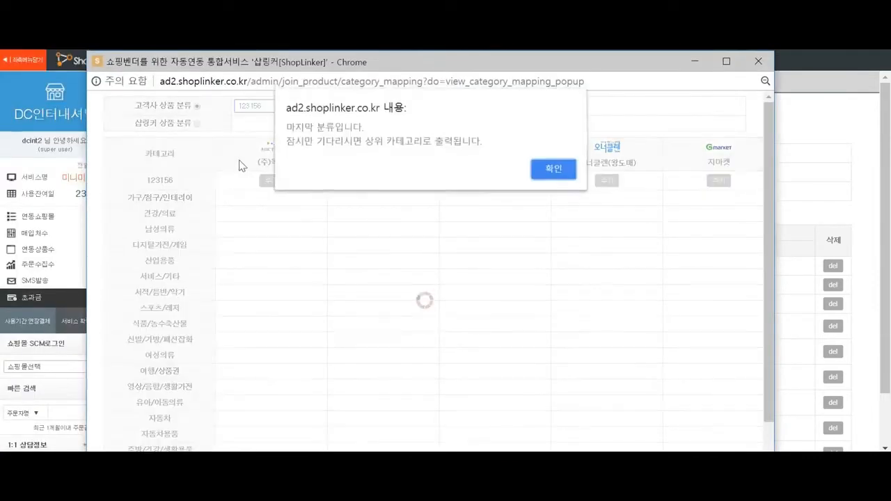
click(553, 168)
drag(142, 179, 196, 186)
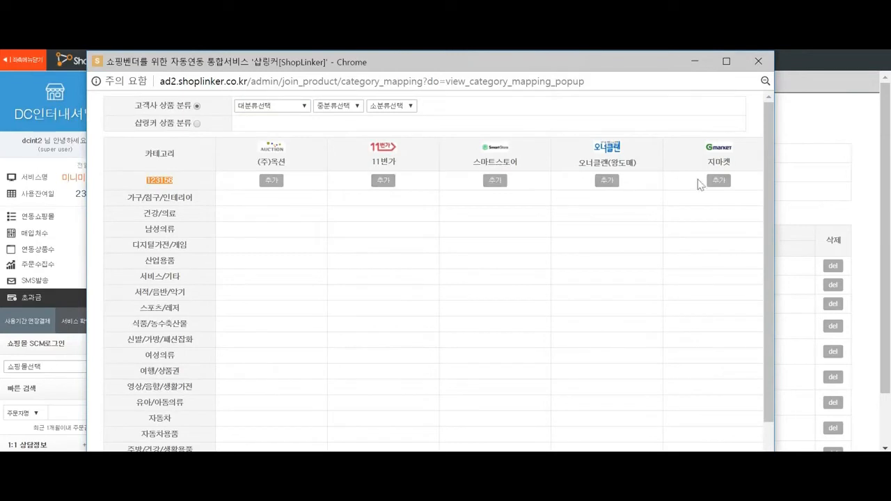
- Map the customer category 123156 to the 스마트스토어 category 패션잡화 > 남성신발 > 슬립온 without a 세분류
click(495, 182)
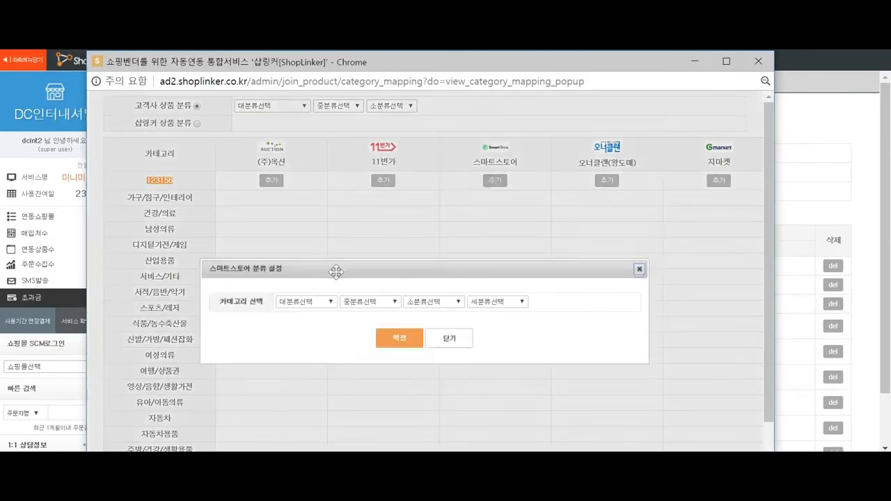
click(298, 309)
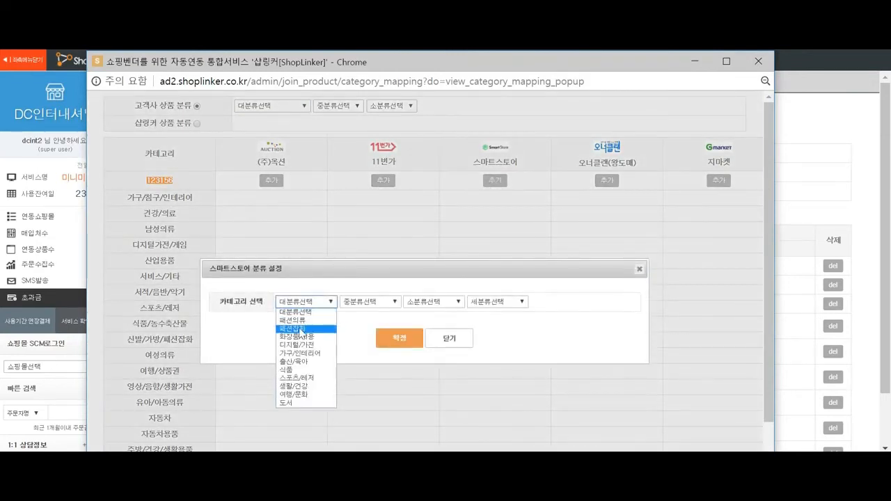
click(301, 325)
click(365, 307)
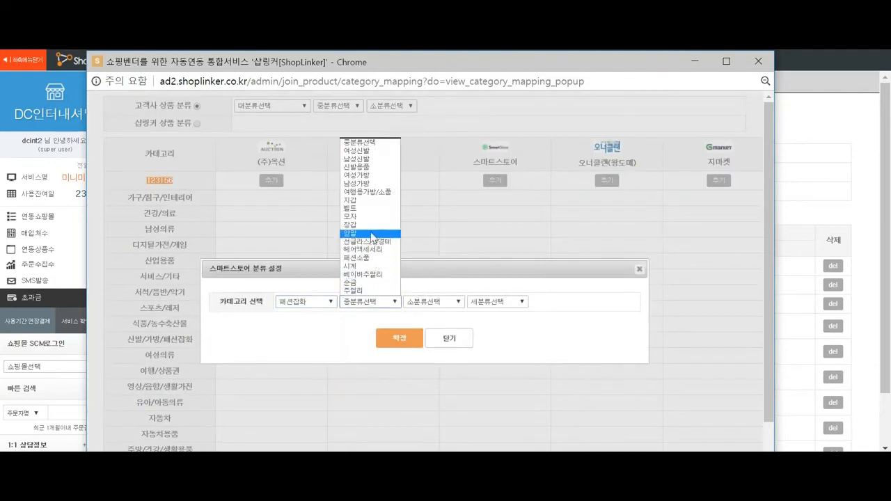
click(369, 159)
click(433, 302)
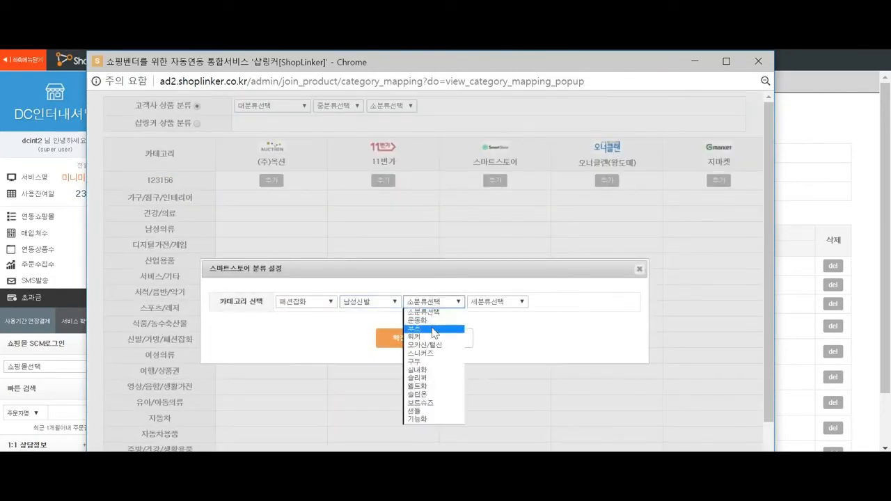
click(426, 394)
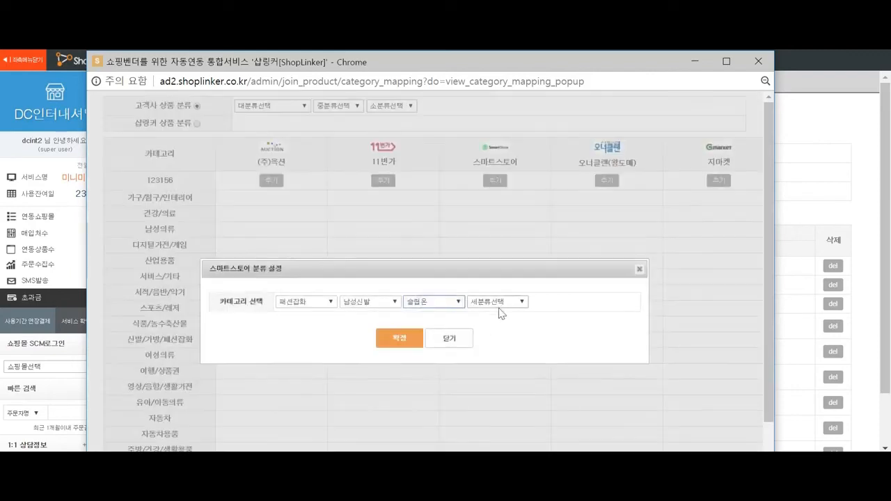
click(498, 305)
click(399, 337)
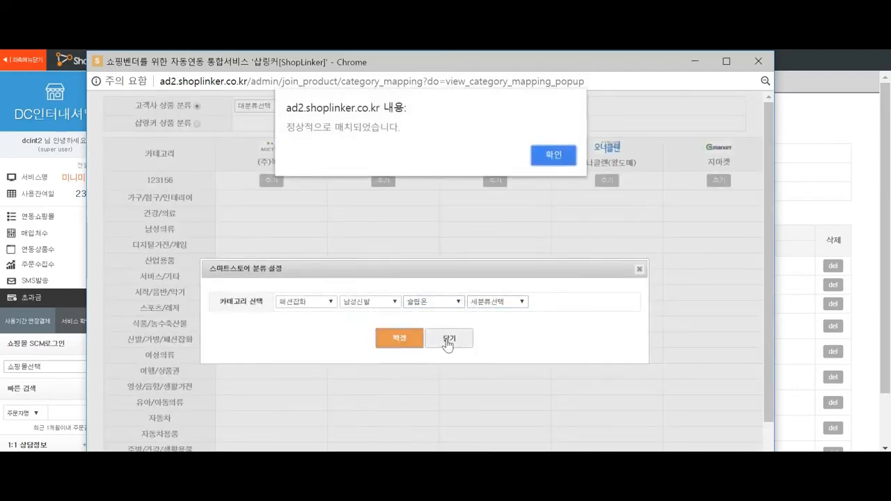
click(542, 172)
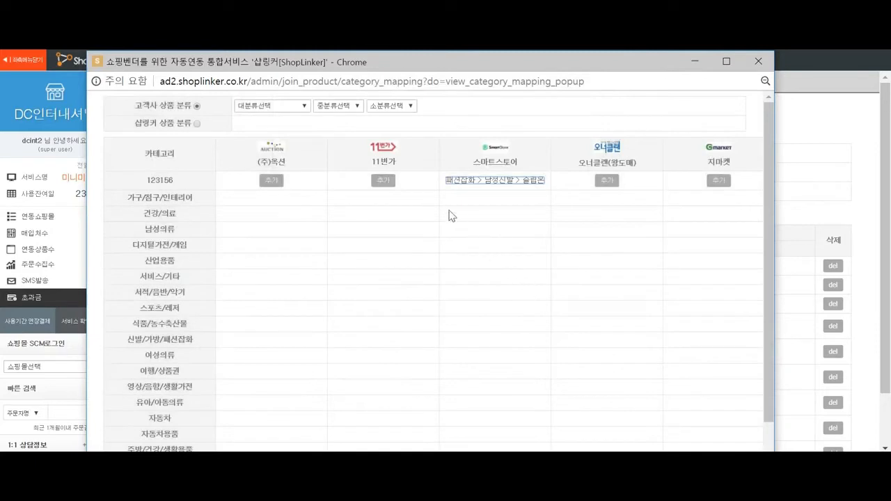
- Check the 스마트스토어 category mapped to 123156 and close the category mapping window
mouse_move(179, 183)
mouse_down()
mouse_move(145, 183)
mouse_move(184, 186)
mouse_up()
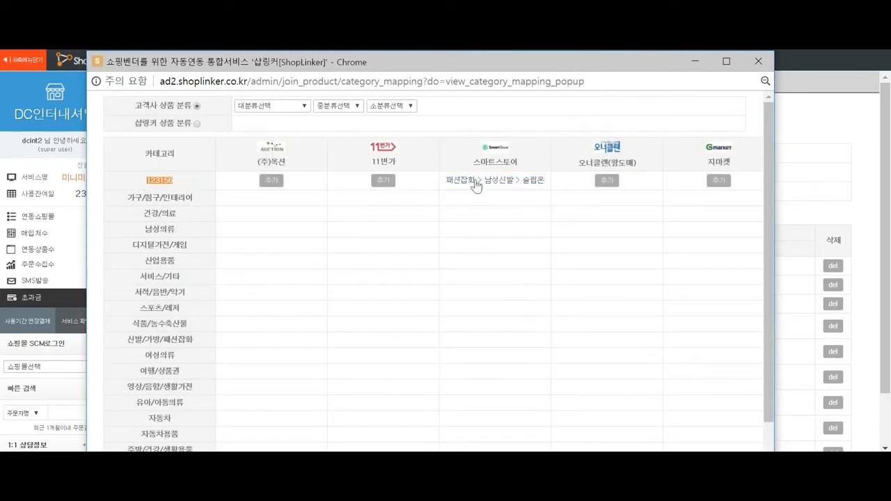
drag(444, 183, 538, 183)
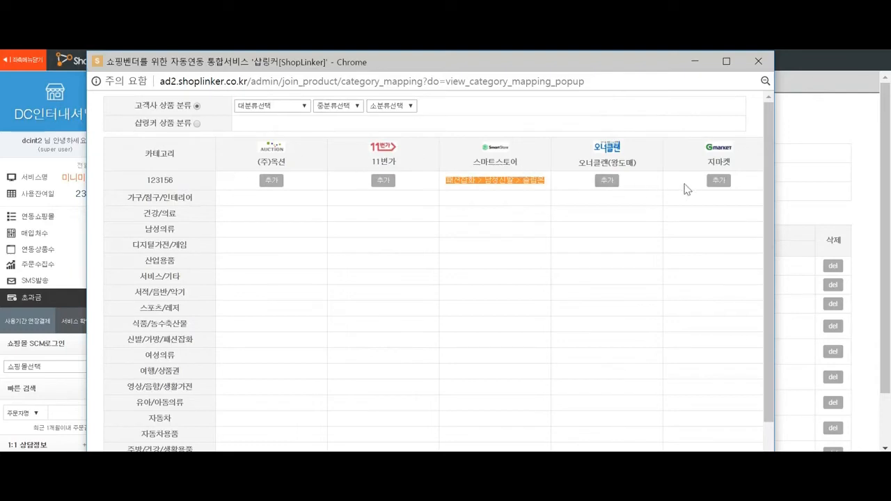
click(758, 62)
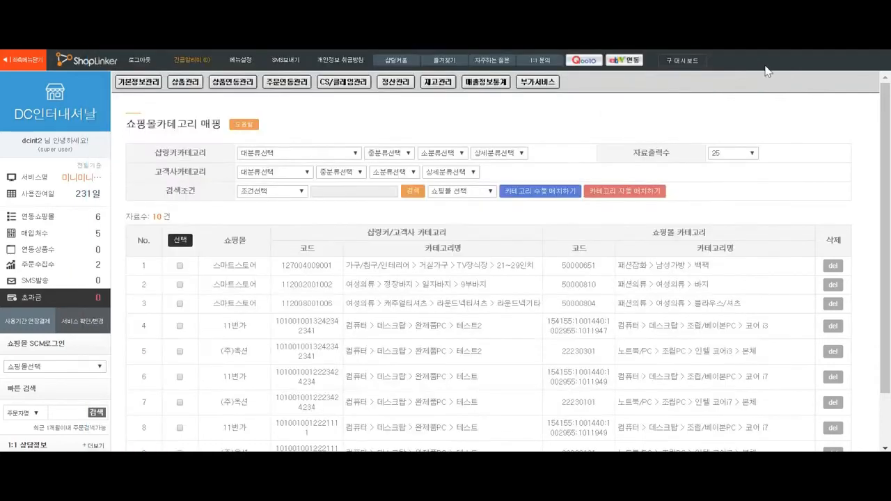
- Open 쇼핑몰 상품등록(개별등록) and search for products named 슬립온 registered within the last 3개월
mouse_move(233, 82)
click(250, 113)
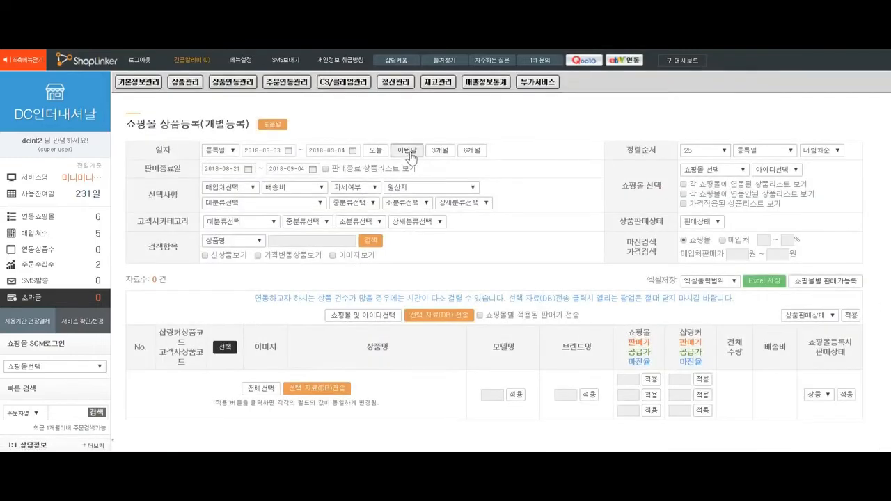
click(311, 240)
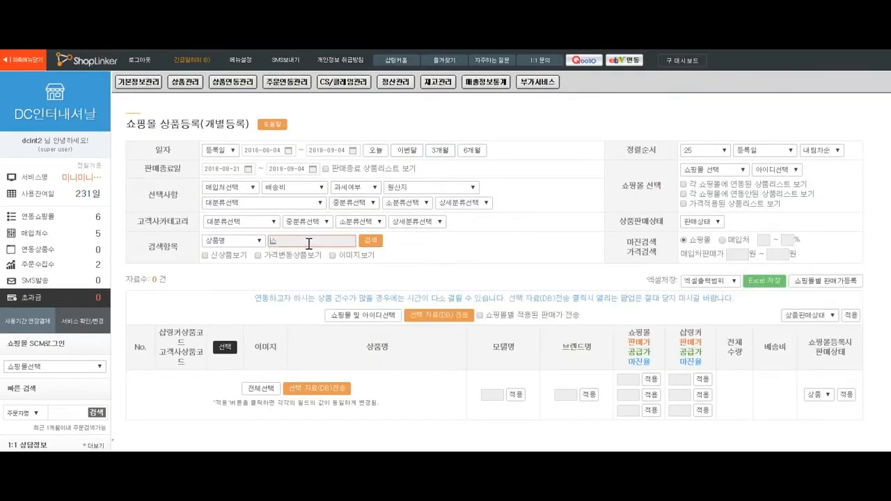
text(셔츠)
key(Return)
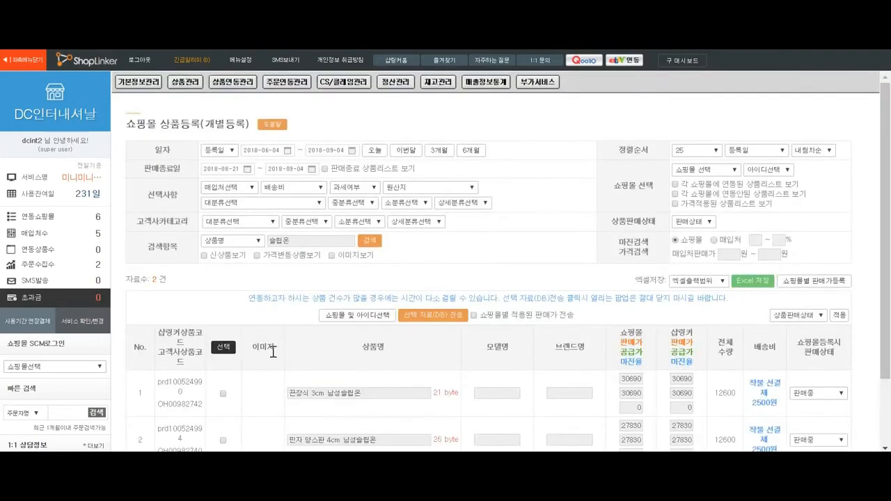
- Select both 슬립온 products and choose the 스마트스토어 account as the shopping mall for transmission
click(224, 347)
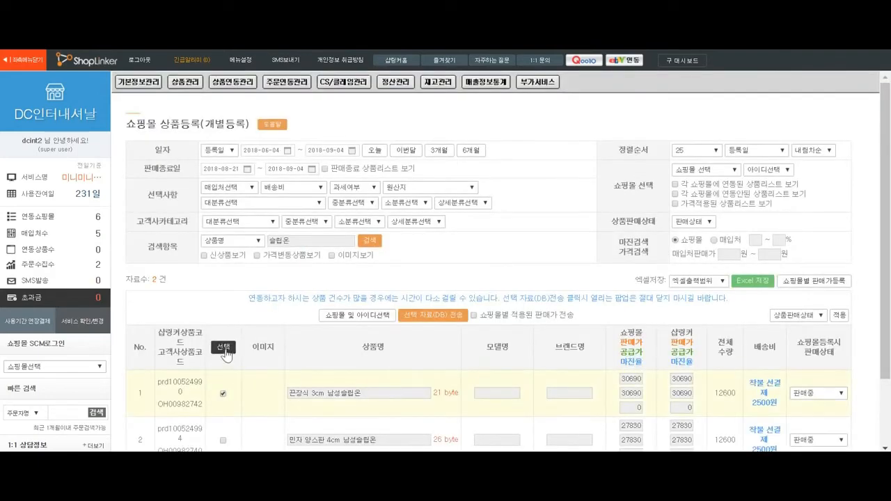
click(223, 393)
click(360, 317)
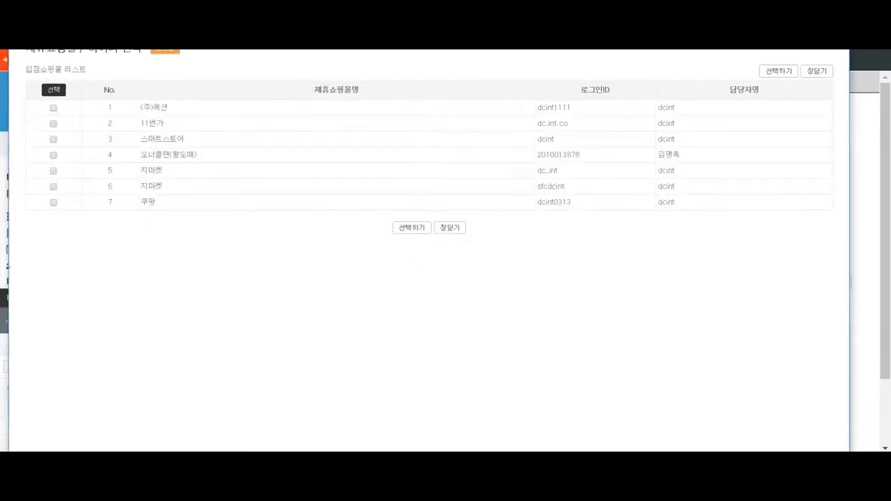
click(58, 148)
click(410, 236)
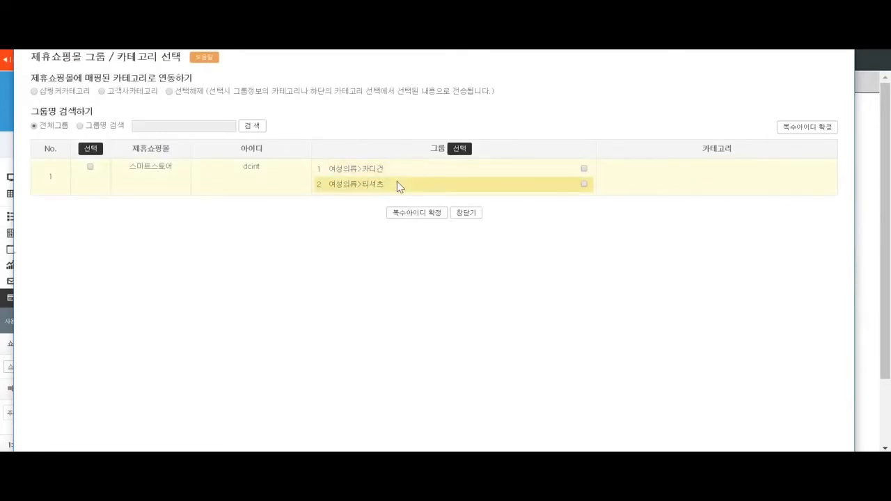
- Select the 스마트스토어 group 여성의류>카디건 for transmission, leaving 여성의류>티셔츠 unselected
click(583, 169)
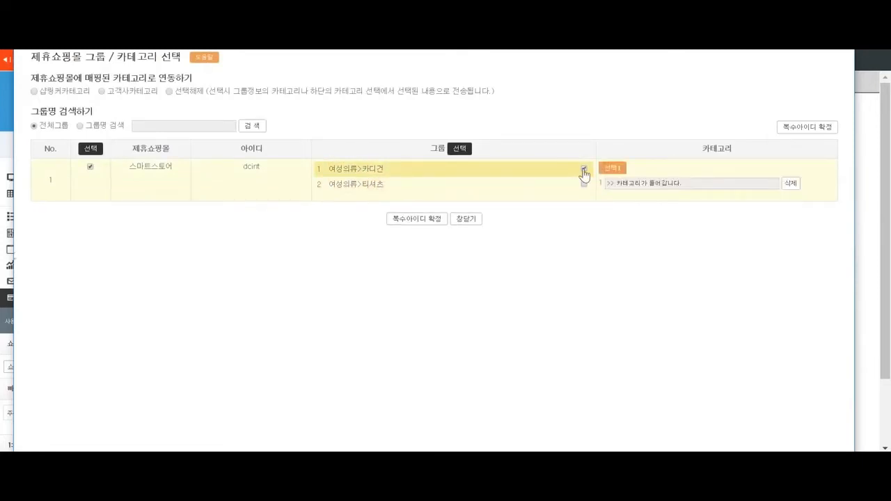
click(584, 185)
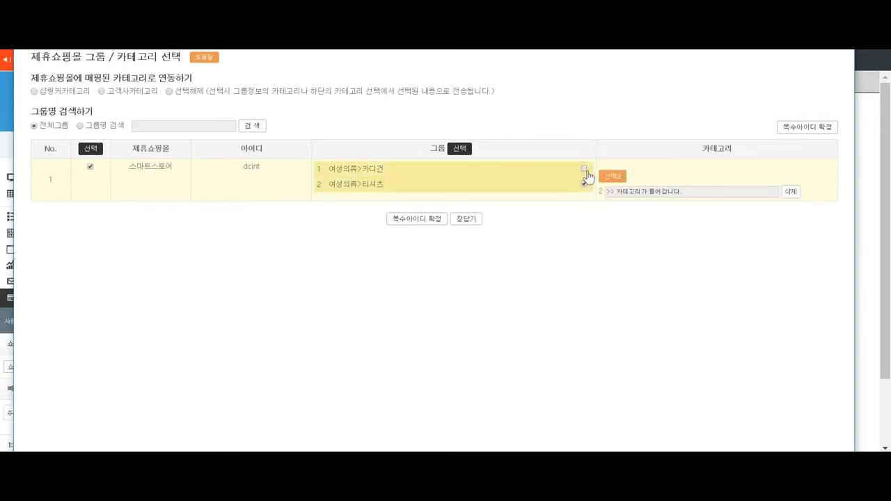
click(584, 169)
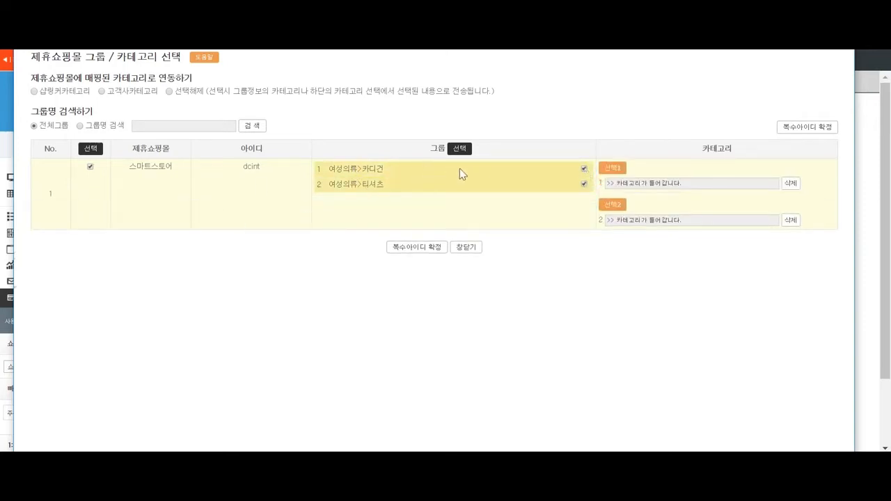
click(585, 184)
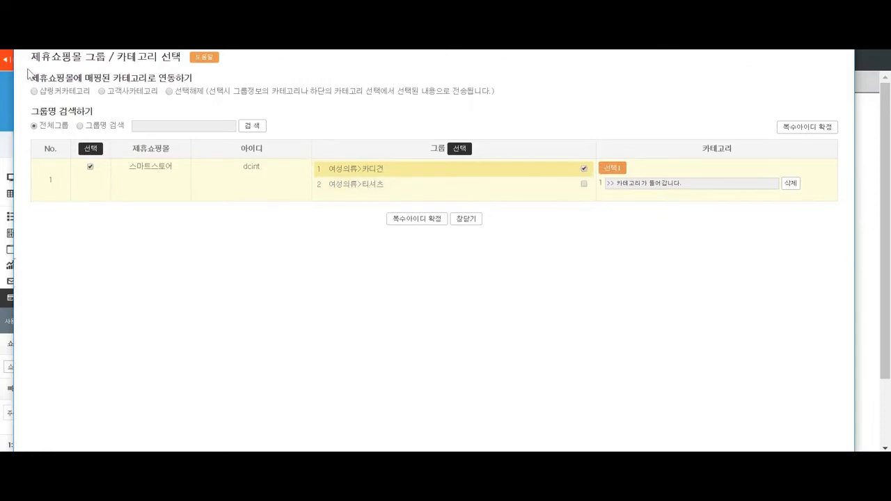
- Set the products to link by the mapped 고객사카테고리 and confirm the mall group selection
drag(30, 78, 231, 82)
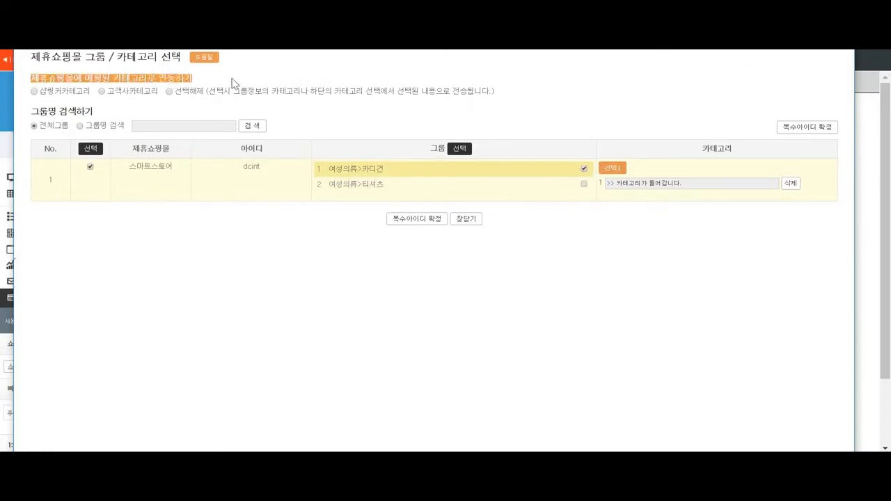
drag(44, 94, 91, 92)
click(119, 91)
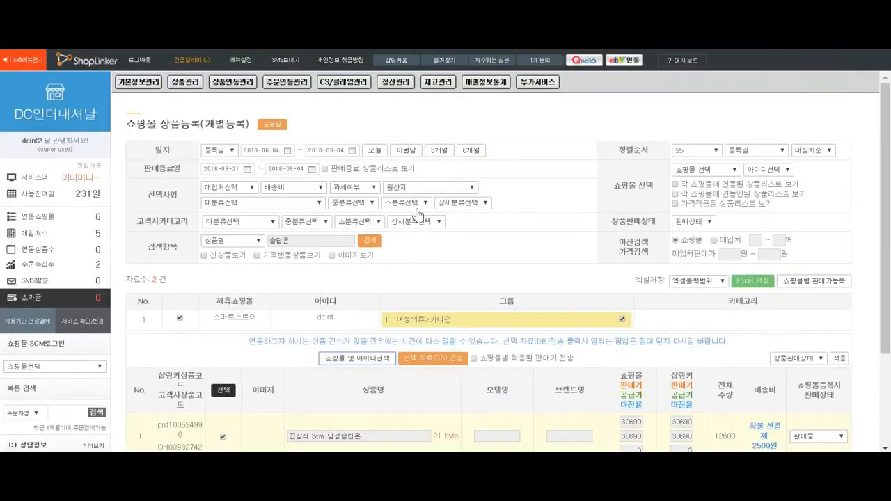
- Transmit the selected products to 스마트스토어, review the transmission results, and close the progress window
click(438, 362)
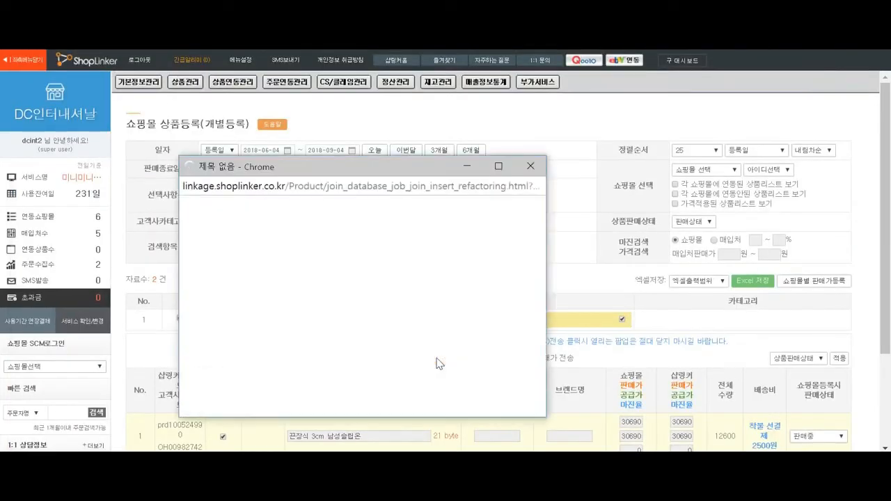
scroll(433, 322, down, 1)
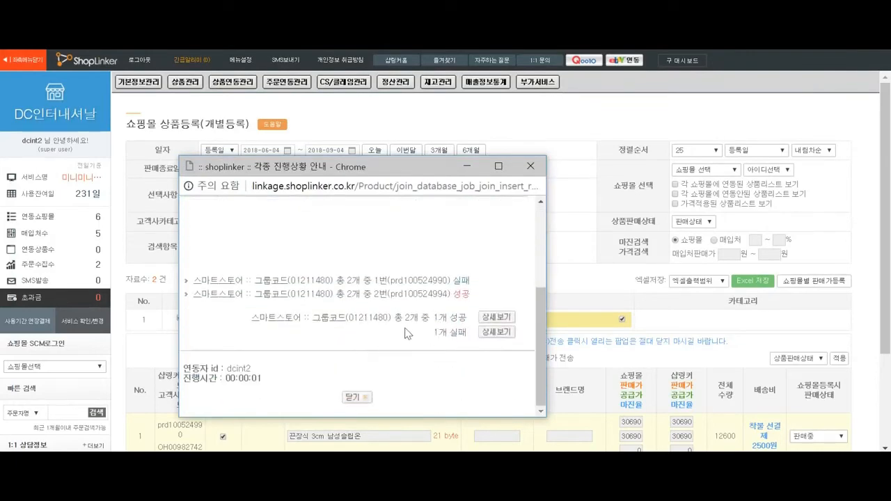
click(365, 397)
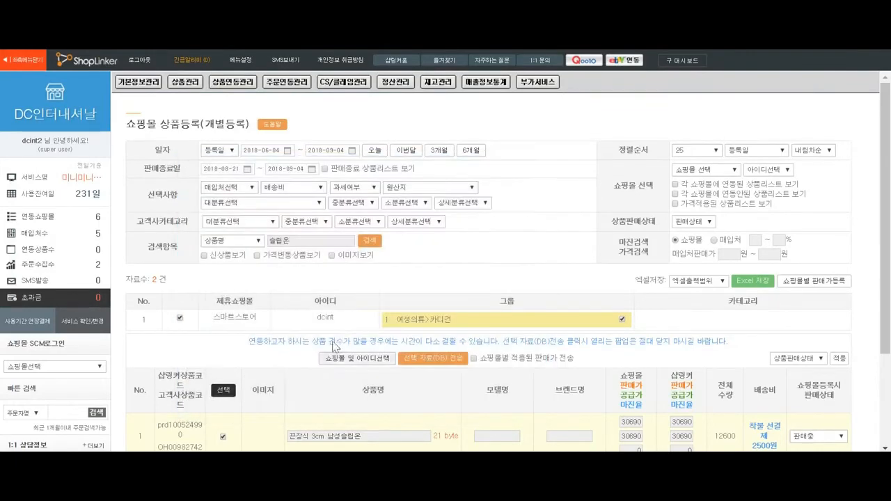
scroll(330, 338, down, 2)
scroll(332, 338, up, 2)
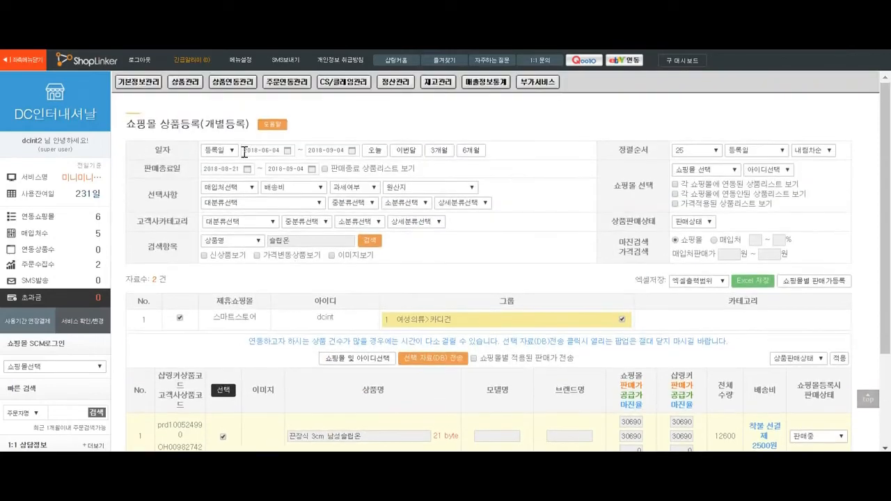
- Open 쇼핑몰 상품 조회/수정 and list the products registered in the shopping malls
mouse_move(237, 83)
click(260, 147)
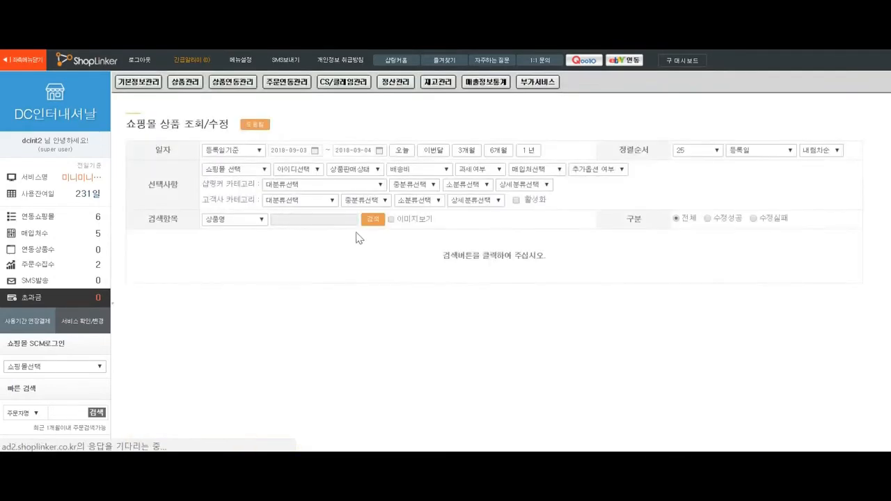
click(371, 218)
scroll(357, 261, down, 1)
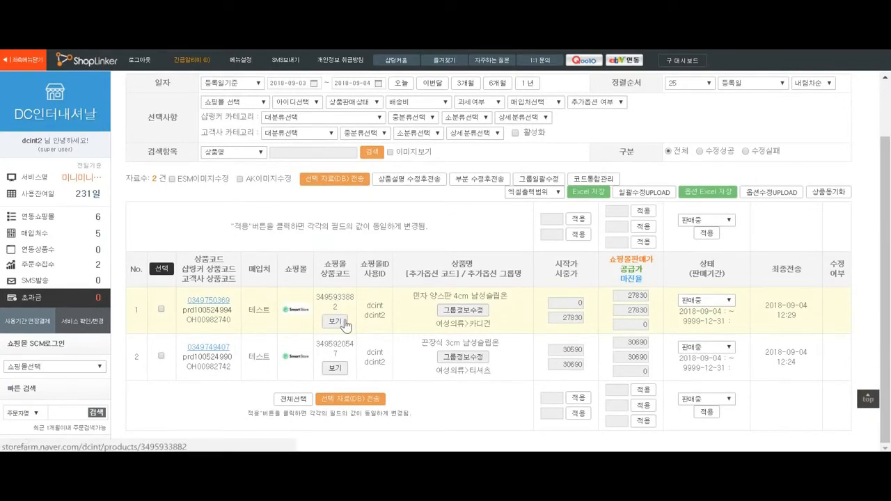
- Check the group of 민자 양스판 4cm 남성슬립온 and view its category on the 스마트스토어 product page
drag(415, 297, 519, 299)
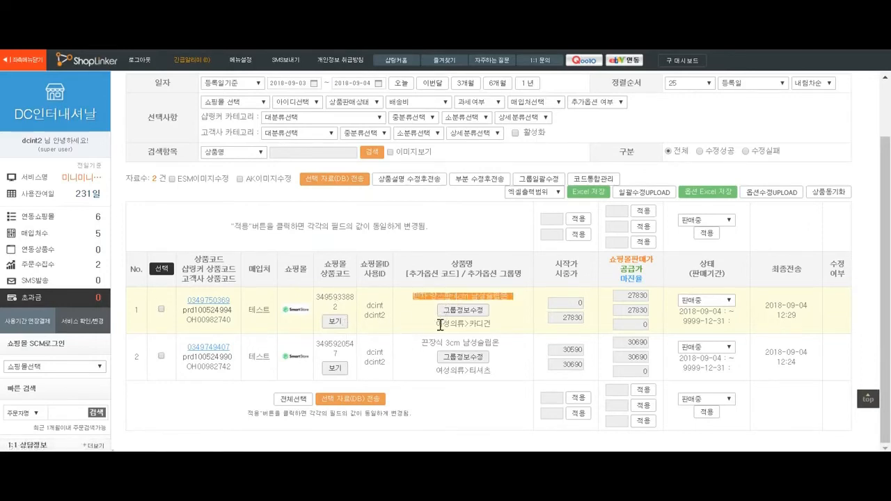
drag(437, 321, 498, 323)
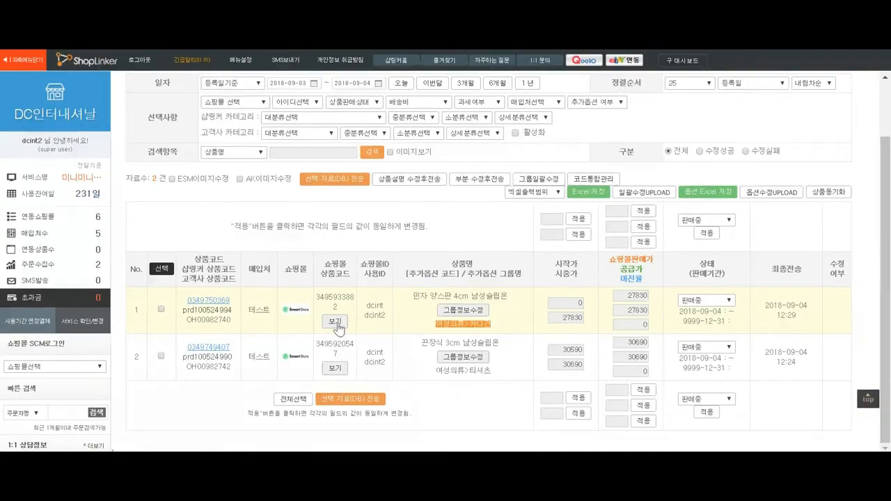
click(337, 323)
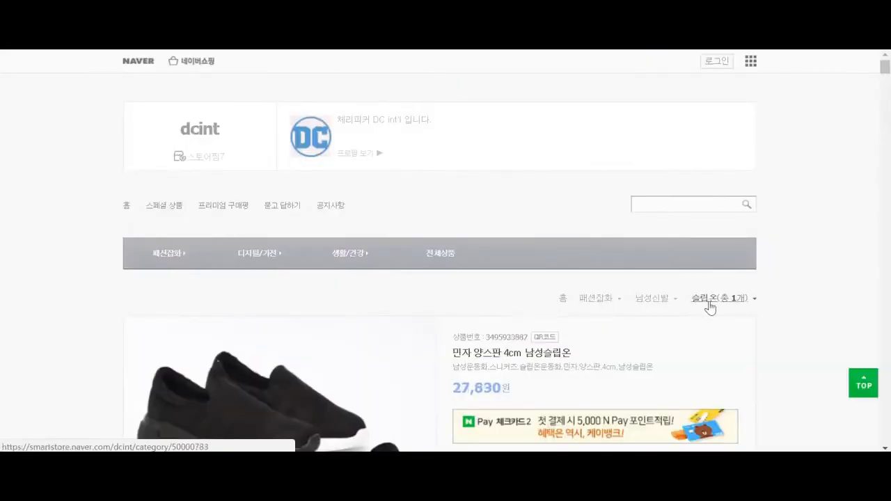
click(153, 14)
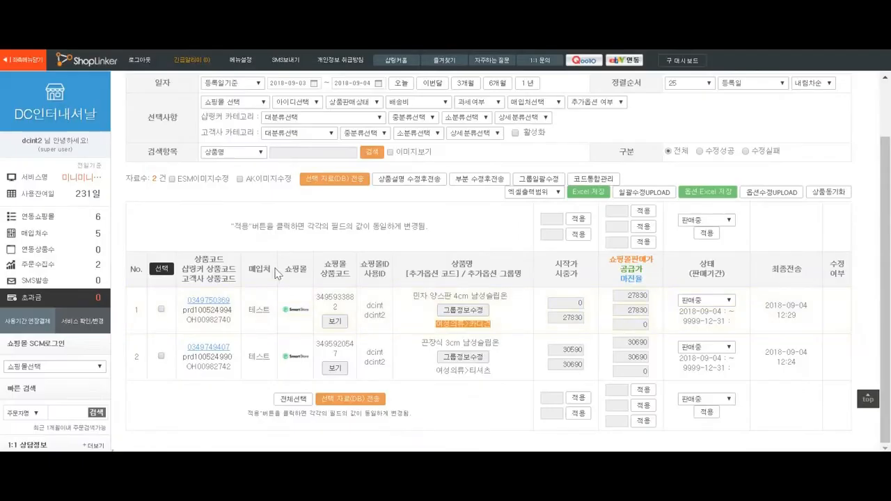
scroll(421, 312, up, 2)
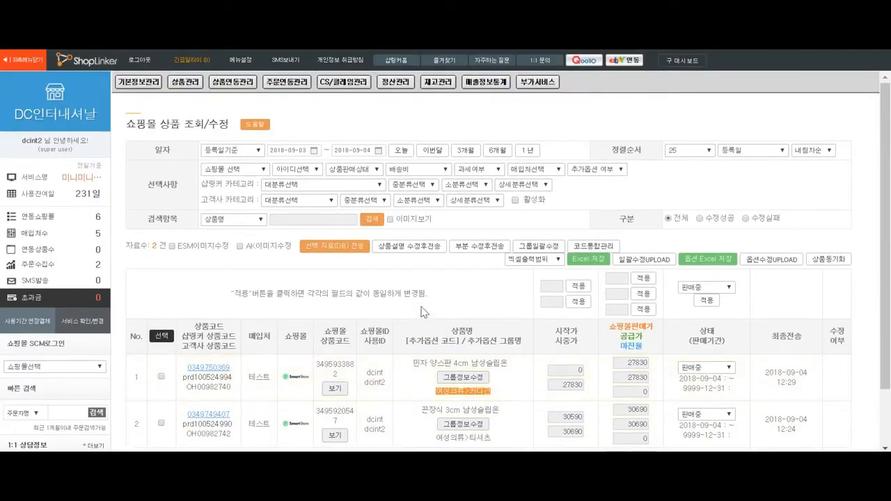
- Open 쇼핑몰 그룹정보 관리 and list the groups in use for 스마트스토어
mouse_move(244, 84)
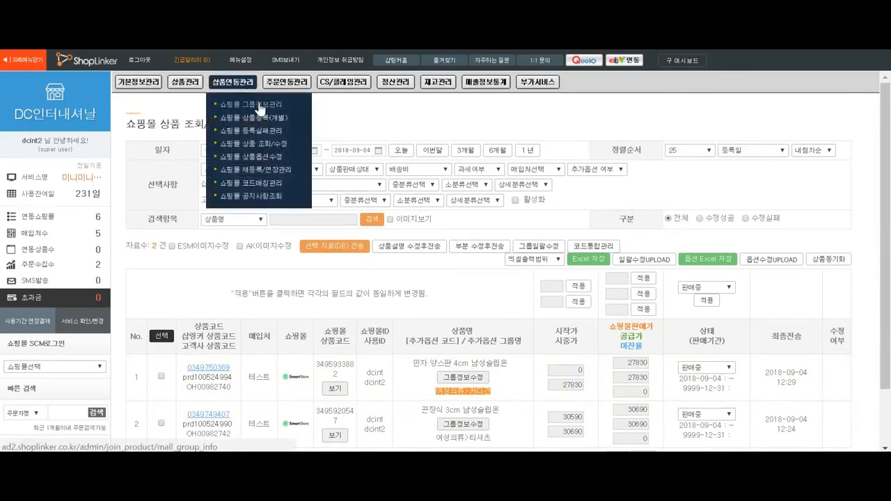
click(289, 189)
click(258, 152)
click(279, 192)
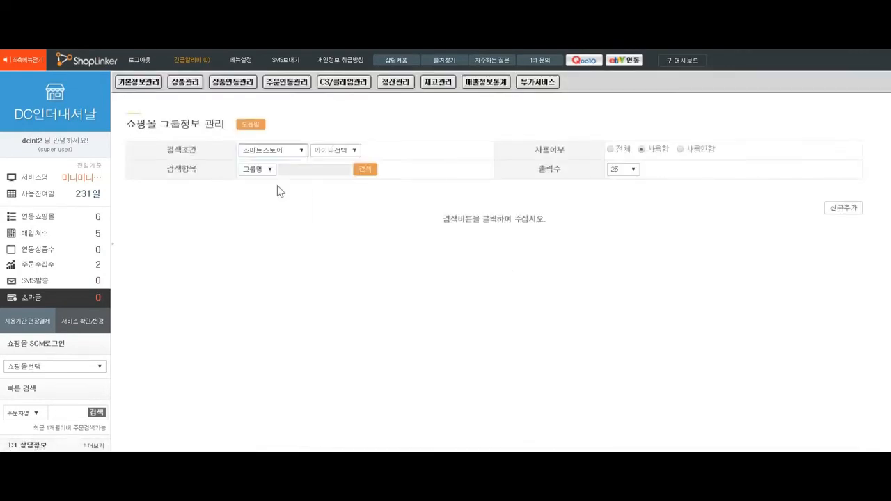
click(365, 169)
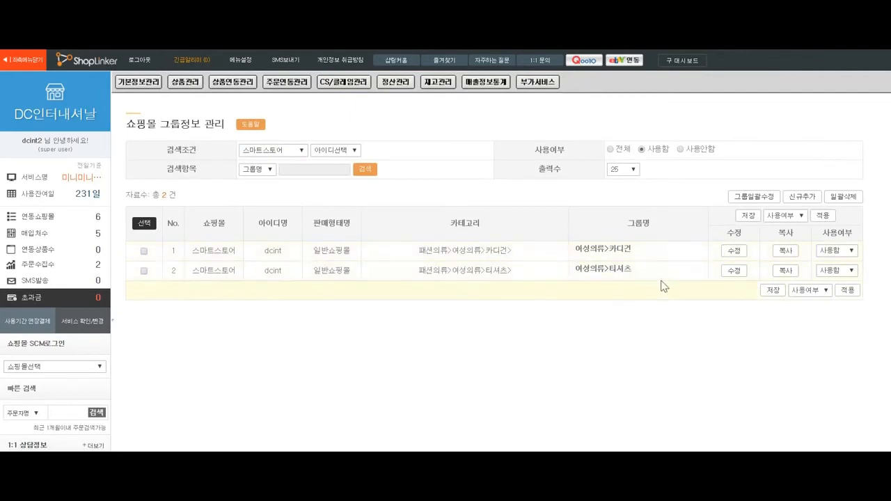
- Delete the 스마트스토어 group 여성의류>티셔츠 and confirm the deletion
click(144, 271)
click(846, 270)
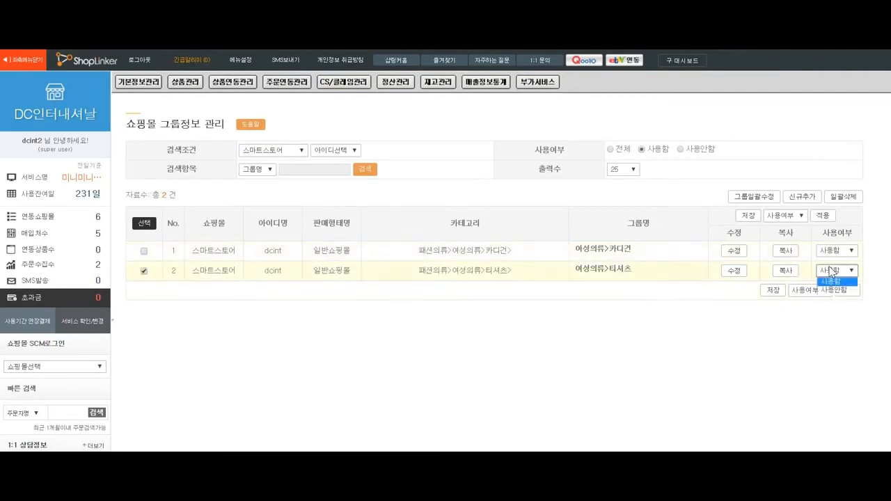
click(845, 199)
click(521, 92)
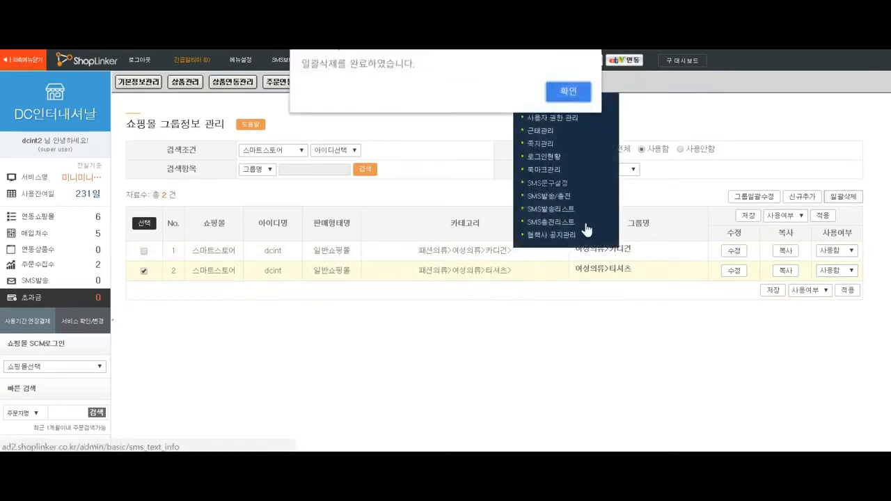
click(568, 91)
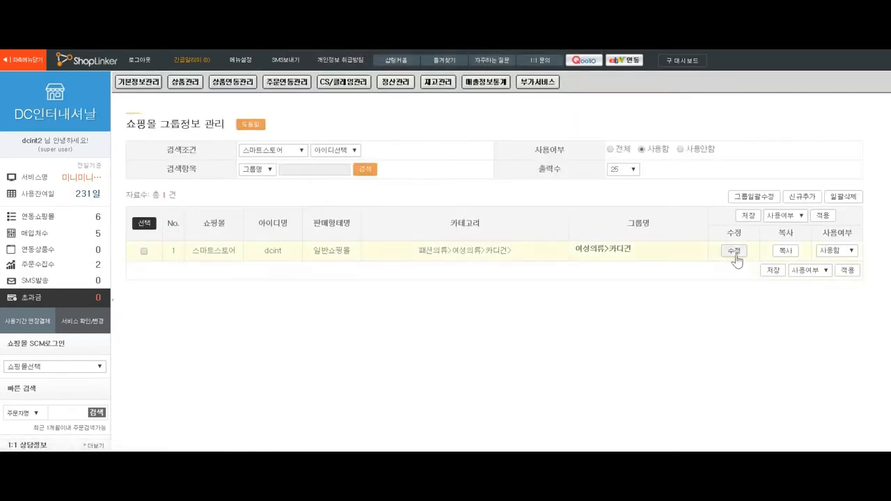
- Rename the group 여성의류>카디건 as "기본/ 출고지 어디/ 배송비 얼마", save it, and refresh the group list
click(732, 251)
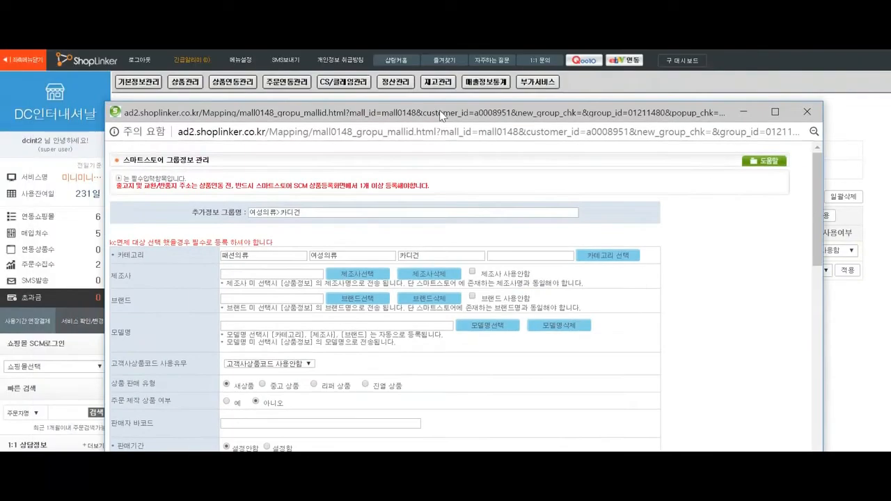
triple_click(313, 213)
text(ㄱ)
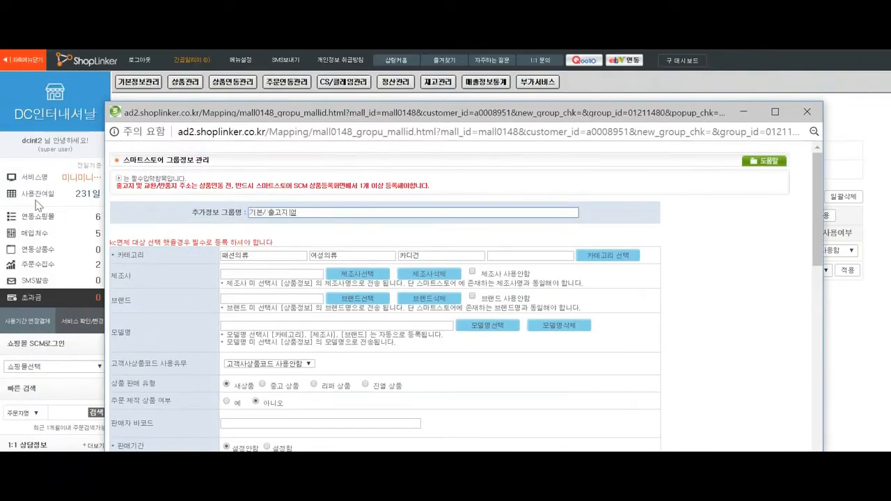
text(본/ 출고지 어디/ 배송ㅂ)
scroll(570, 253, down, 15)
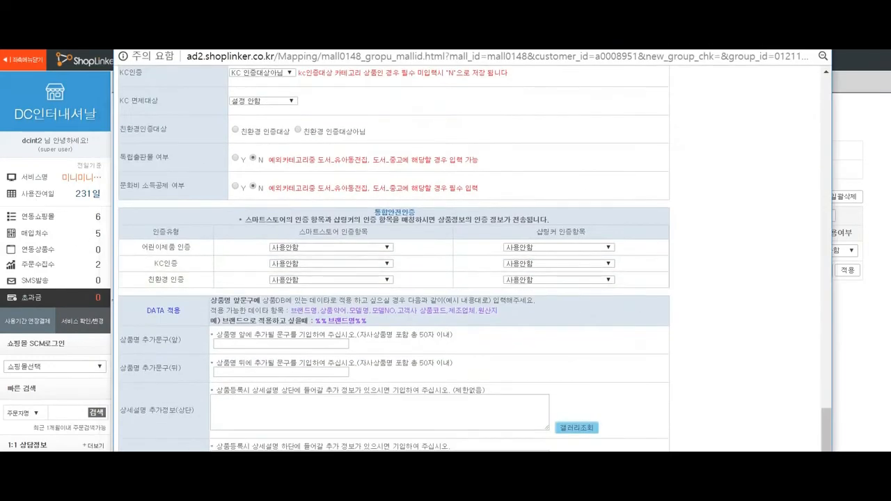
click(784, 37)
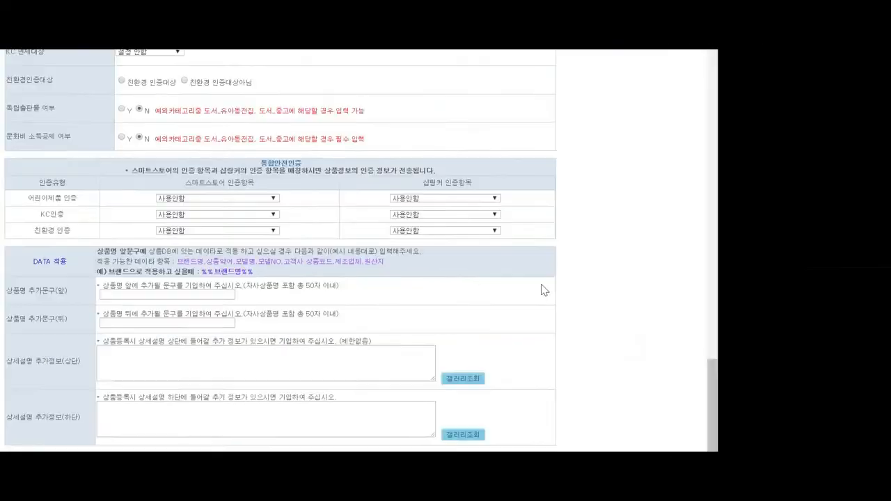
scroll(541, 288, down, 2)
click(224, 439)
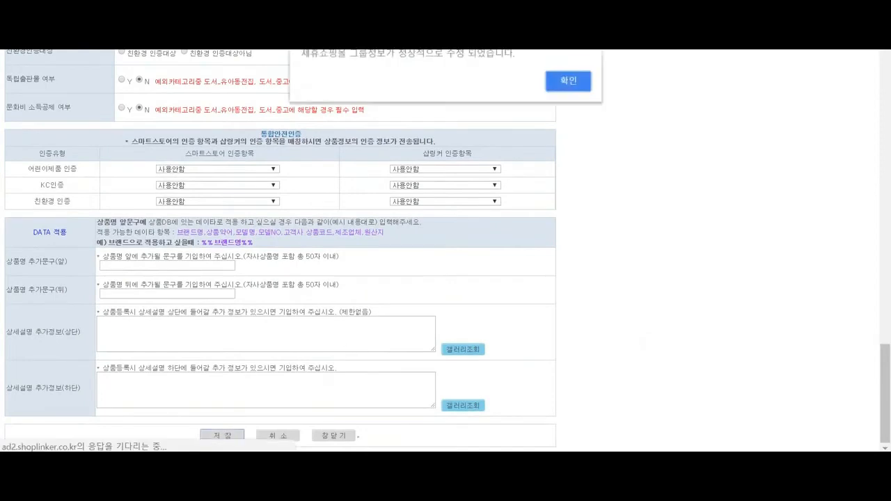
click(567, 80)
click(360, 170)
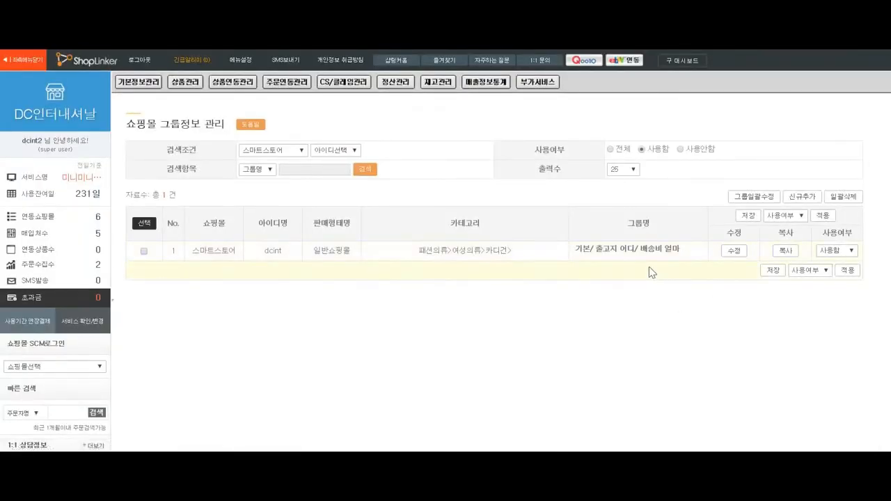
- Review the group name and category of the remaining 스마트스토어 group in the list
drag(580, 249, 672, 250)
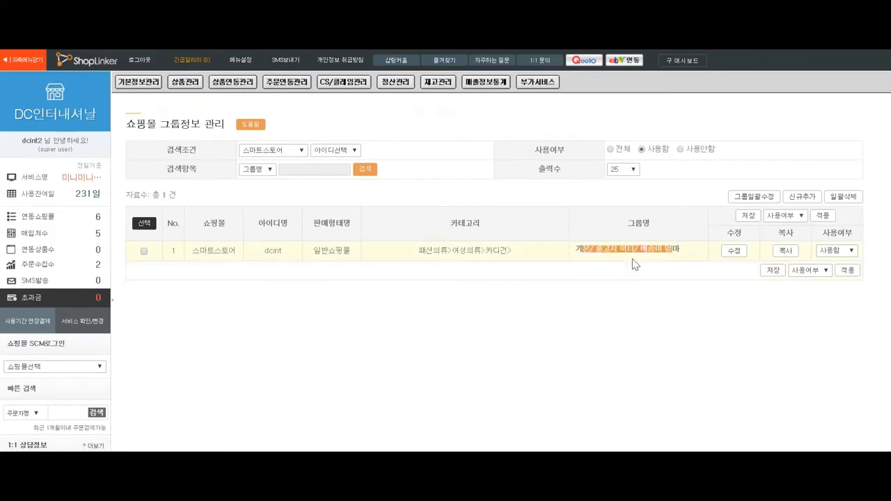
mouse_move(143, 87)
mouse_move(575, 250)
mouse_down()
mouse_move(684, 258)
mouse_move(570, 253)
mouse_up()
click(684, 253)
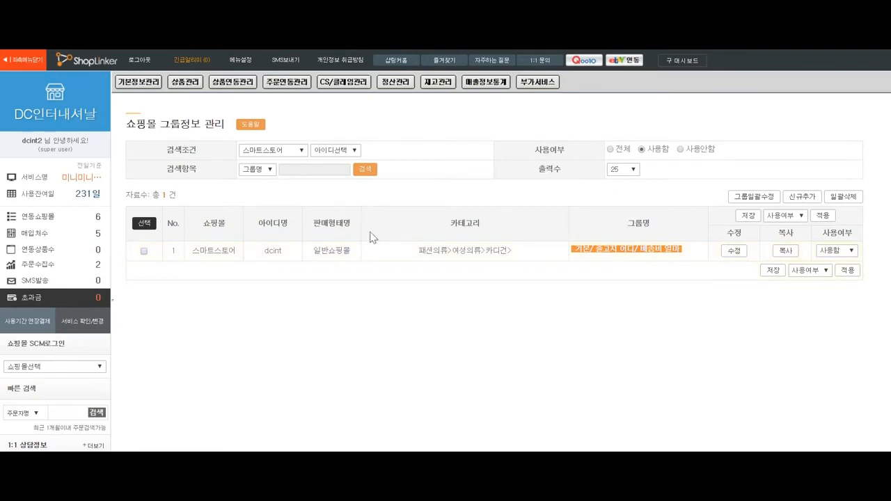
click(272, 252)
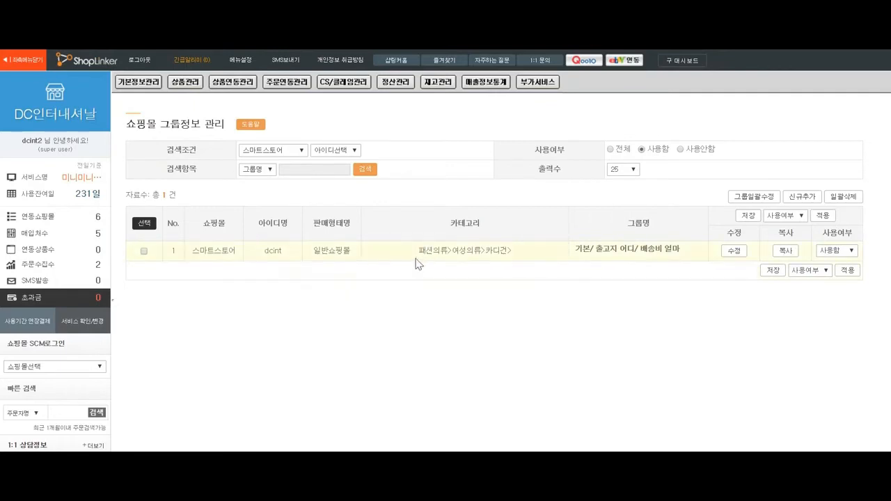
drag(418, 250, 496, 250)
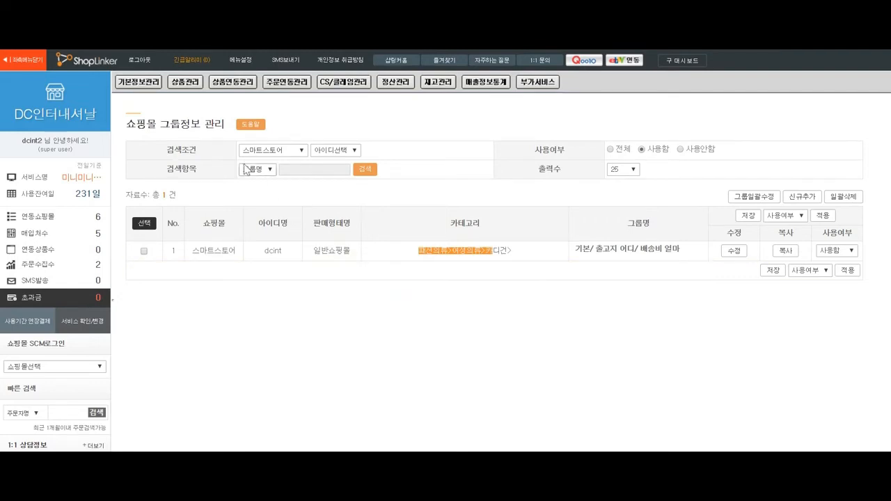
- In 쇼핑몰 상품등록(개별등록), list the products registered in the last three months and select 민자 7목 3cm 남성스니커즈
mouse_move(234, 90)
click(251, 119)
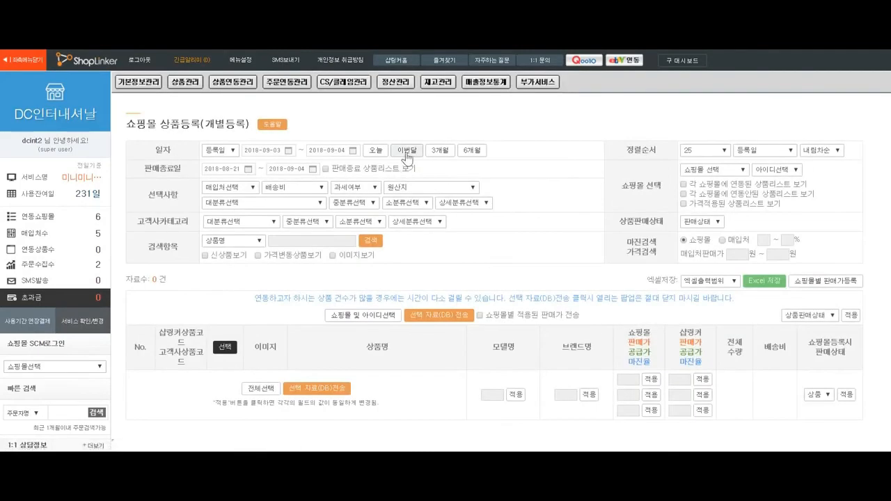
click(370, 241)
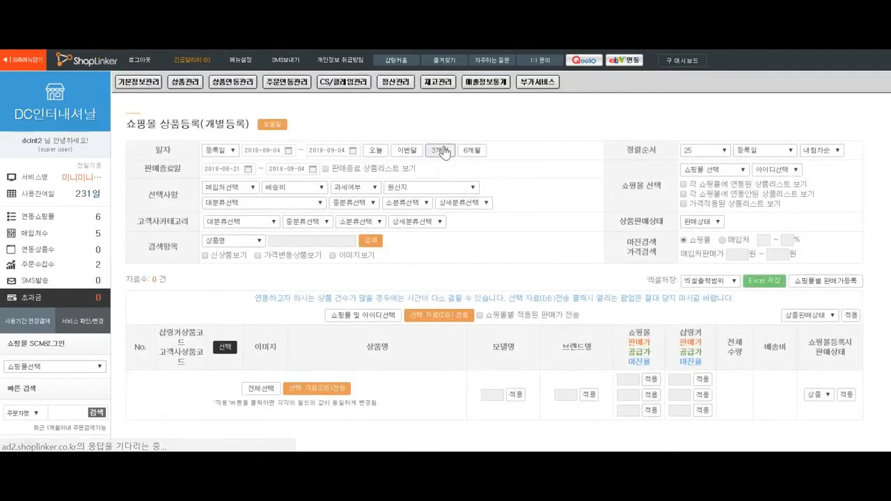
click(370, 241)
scroll(298, 341, down, 5)
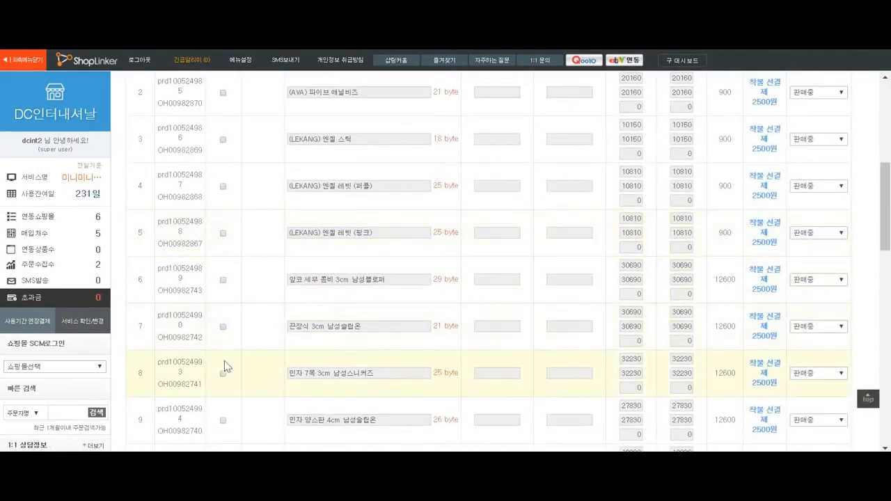
scroll(319, 351, up, 5)
- Choose 스마트스토어 as the mall to link and select its group 기본/ 출고지 어디/ 배송비 얼마
click(356, 316)
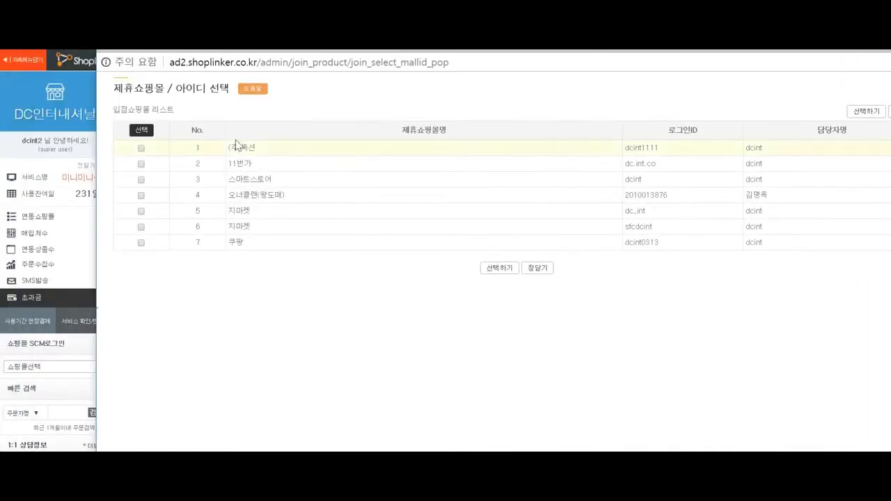
click(142, 180)
click(499, 265)
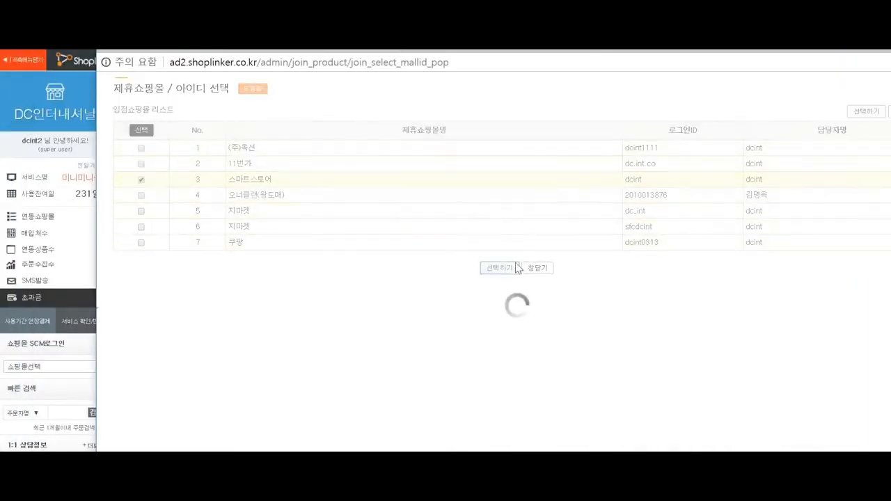
click(666, 200)
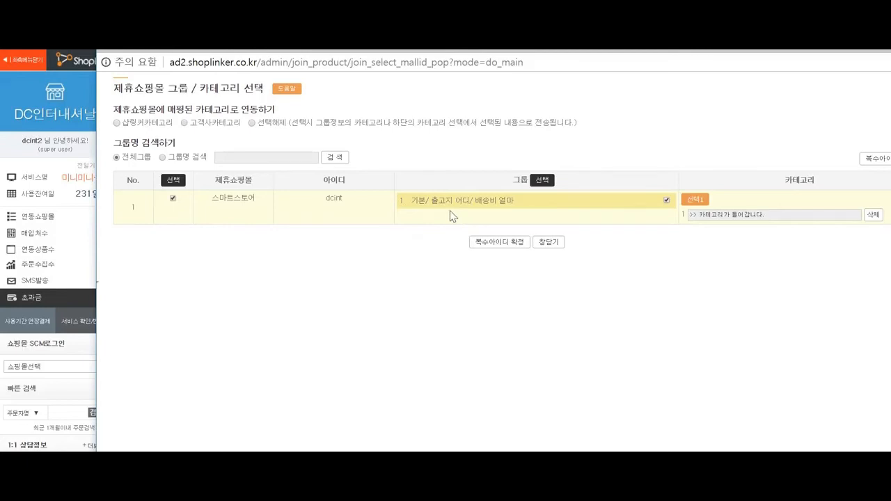
drag(521, 53, 474, 59)
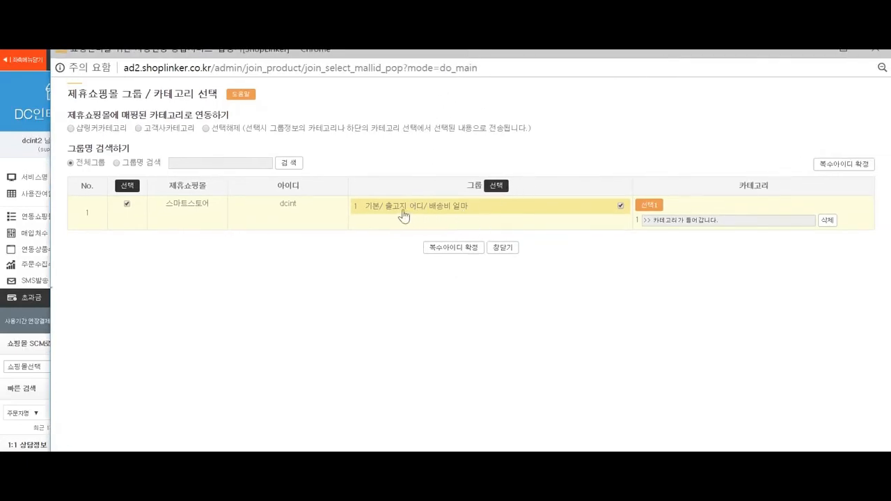
- Assign the 스마트스토어 category 패션잡화 > 남성신발 > 운동화 > 러닝화 to the selected group
click(655, 206)
click(352, 313)
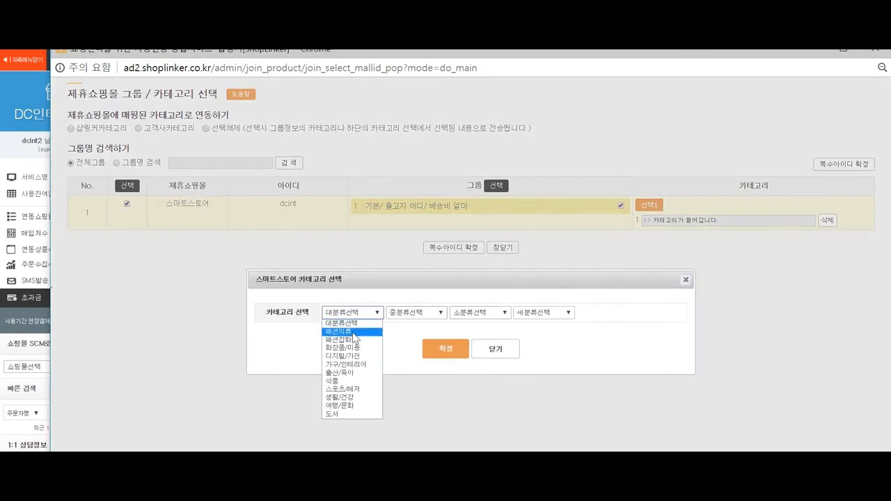
click(348, 339)
click(415, 312)
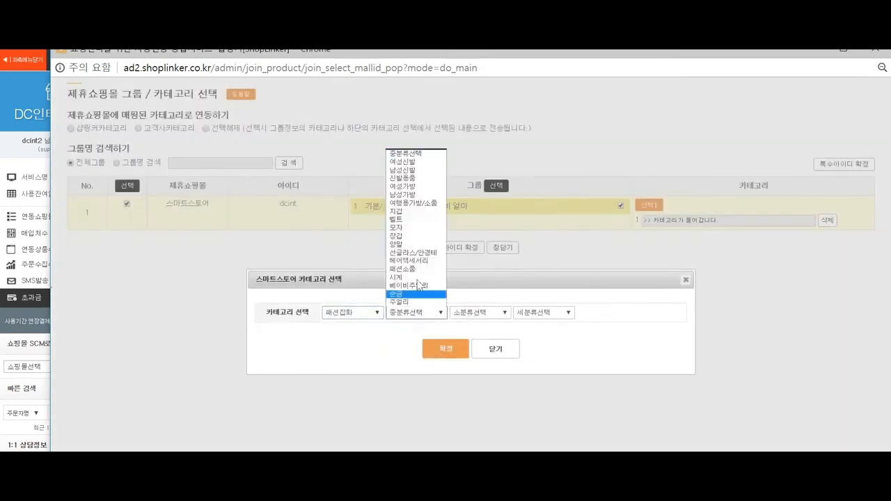
click(422, 170)
click(480, 313)
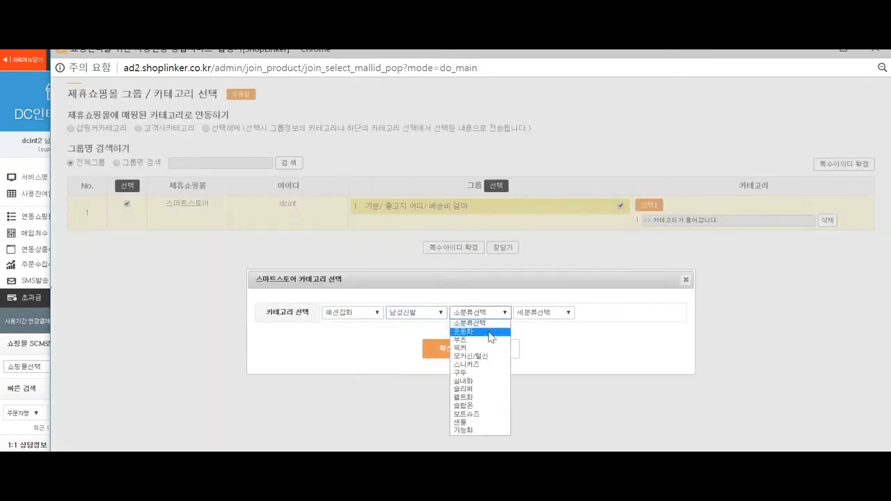
click(494, 335)
click(533, 314)
click(531, 330)
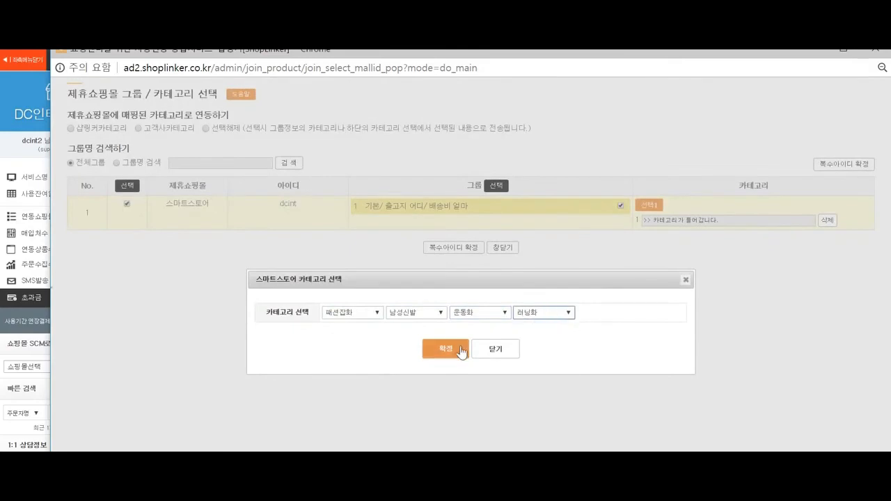
click(458, 354)
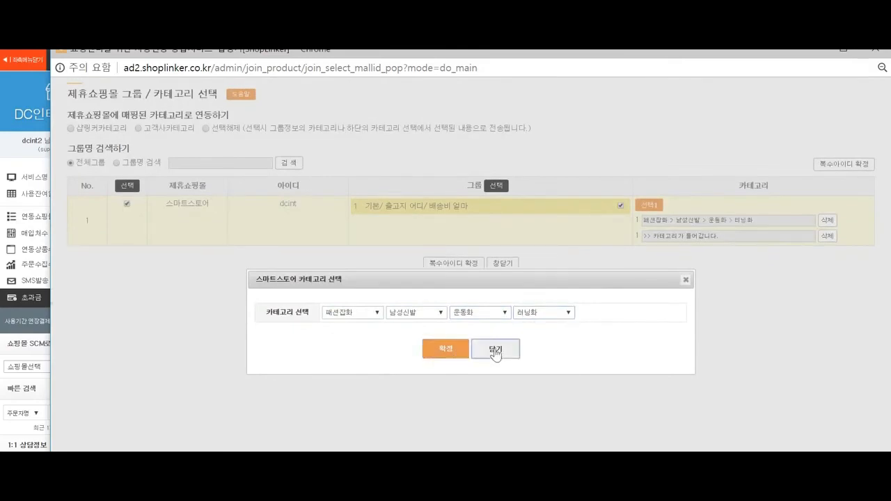
click(496, 351)
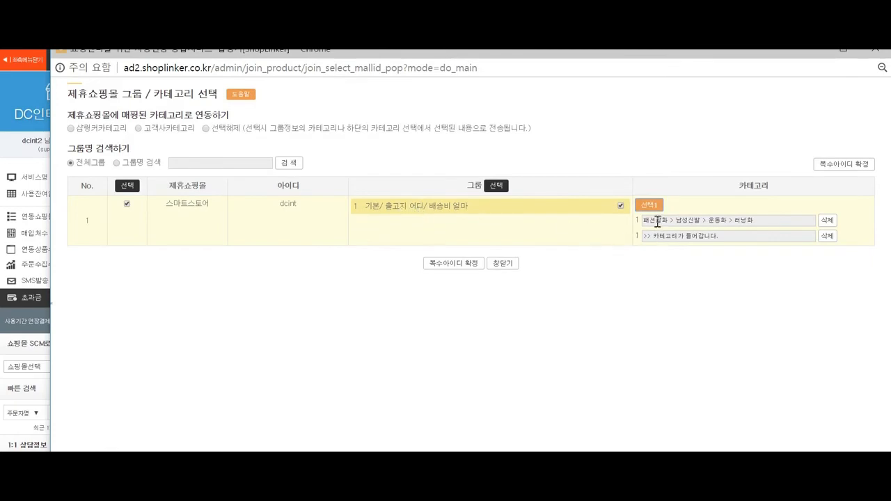
- Confirm the mall group and category selection and transmit the selected product to 스마트스토어, closing the progress window
drag(759, 220, 636, 223)
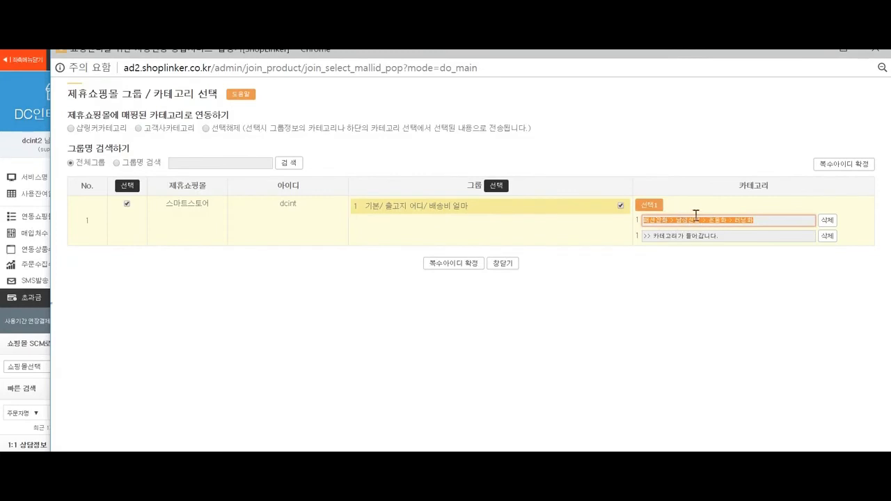
click(468, 266)
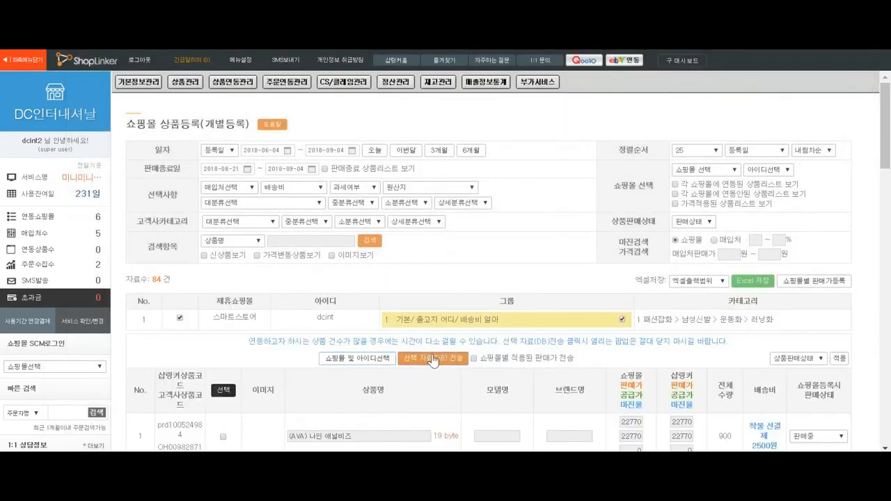
click(431, 360)
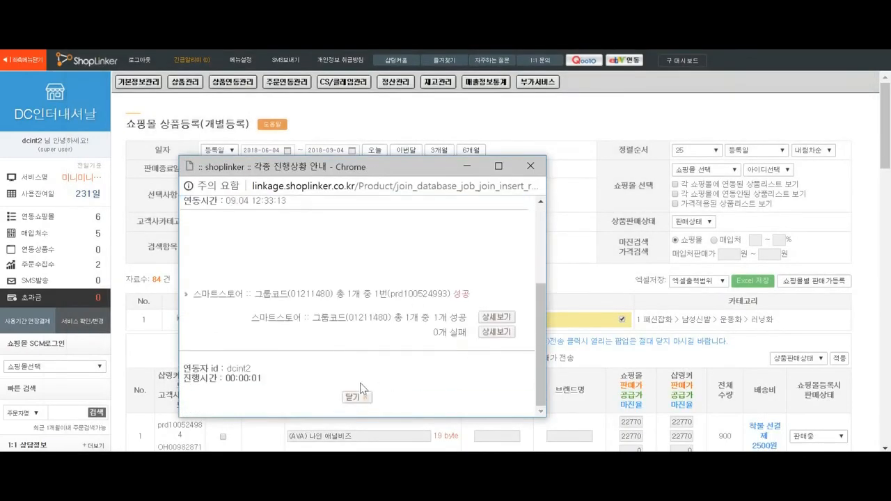
click(353, 397)
- Open 쇼핑몰 상품 조회/수정 and check the category of 민자 7목 3cm 남성스니커즈 on its 스마트스토어 product page
mouse_move(249, 92)
click(269, 145)
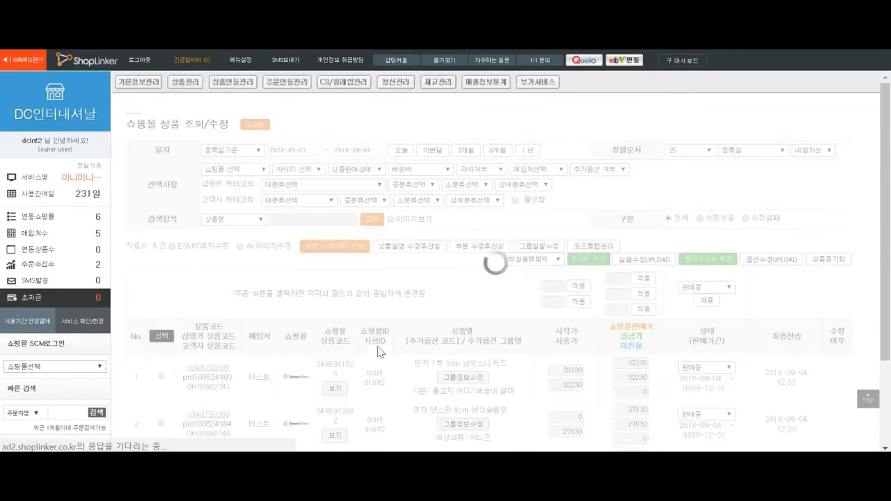
scroll(380, 351, down, 3)
click(340, 275)
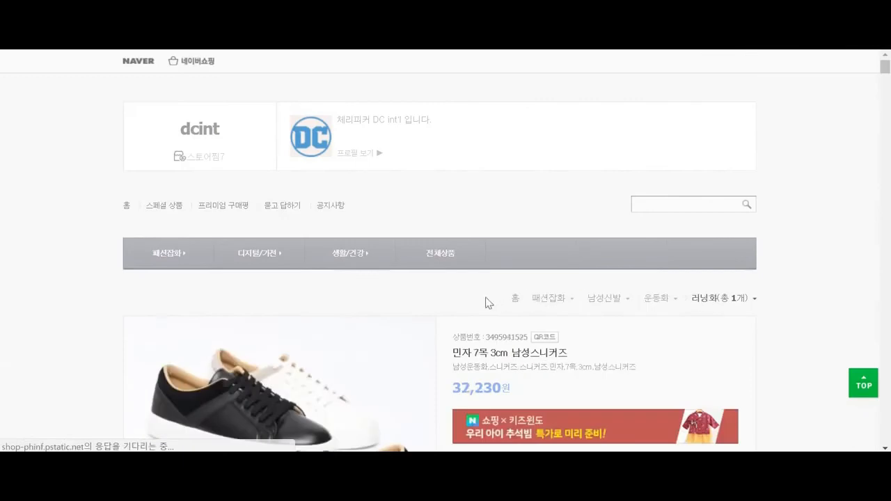
drag(486, 302, 723, 301)
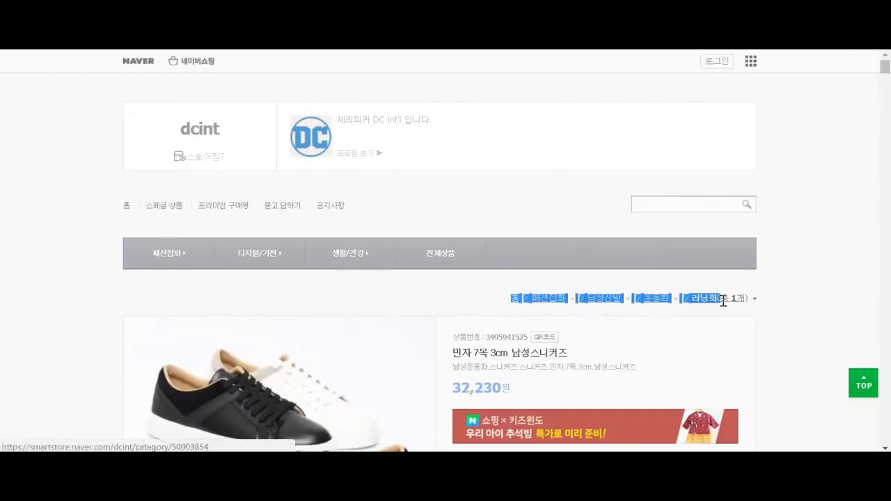
- Close the product page and compare the 스마트스토어 groups assigned to the listed products in 쇼핑몰 상품 조회/수정
key(ctrl+w)
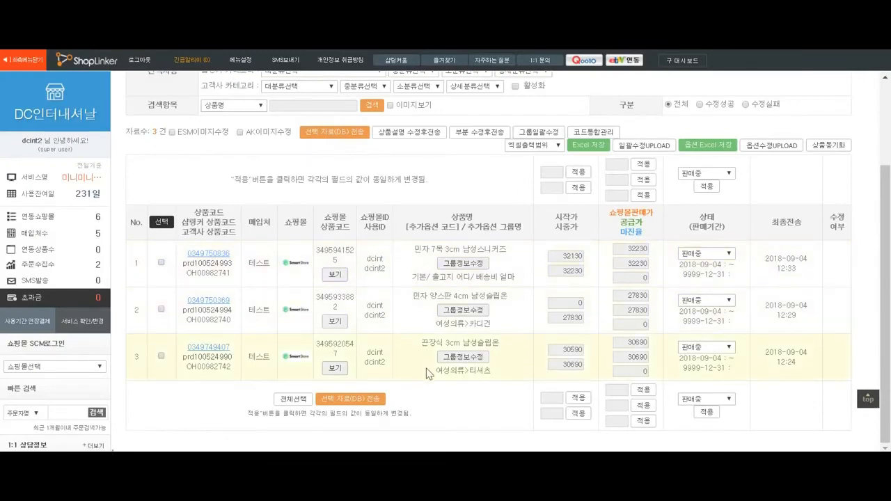
drag(427, 373, 497, 372)
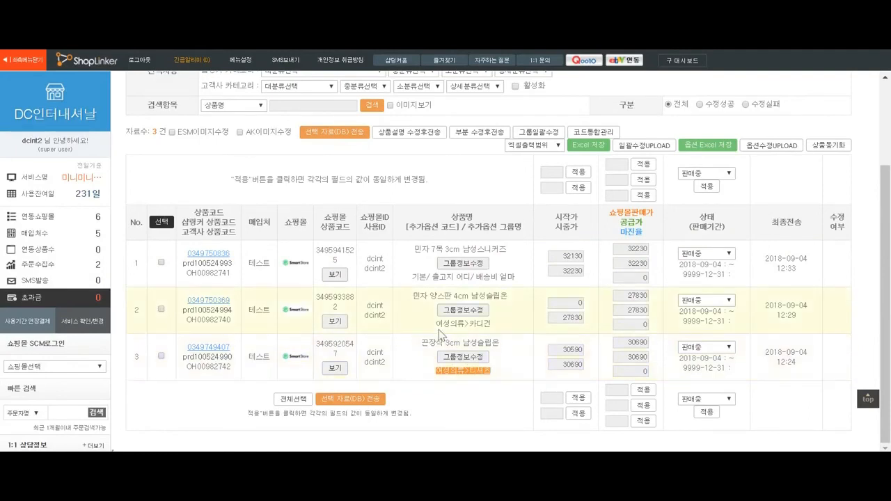
drag(436, 325, 500, 325)
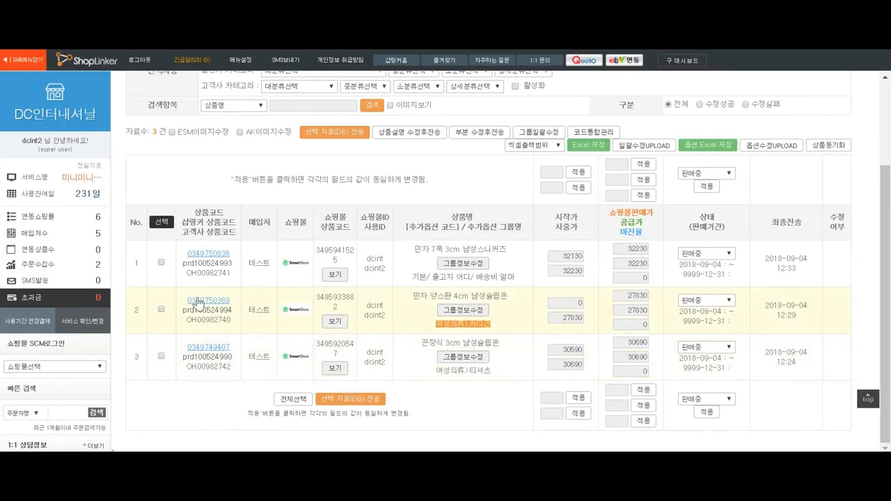
scroll(198, 304, up, 3)
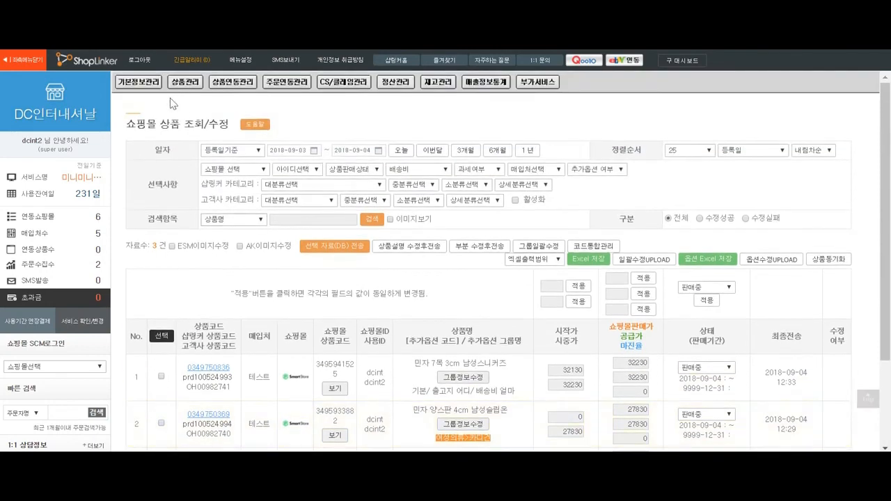
mouse_move(140, 82)
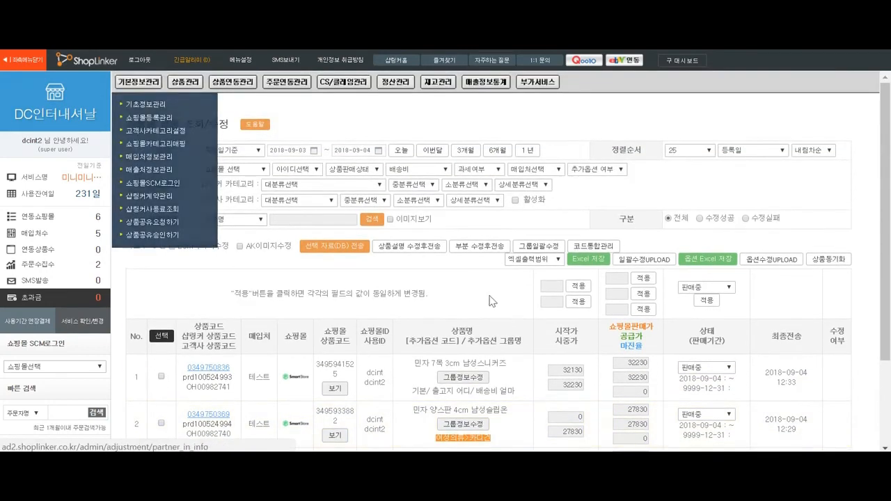
scroll(491, 300, down, 3)
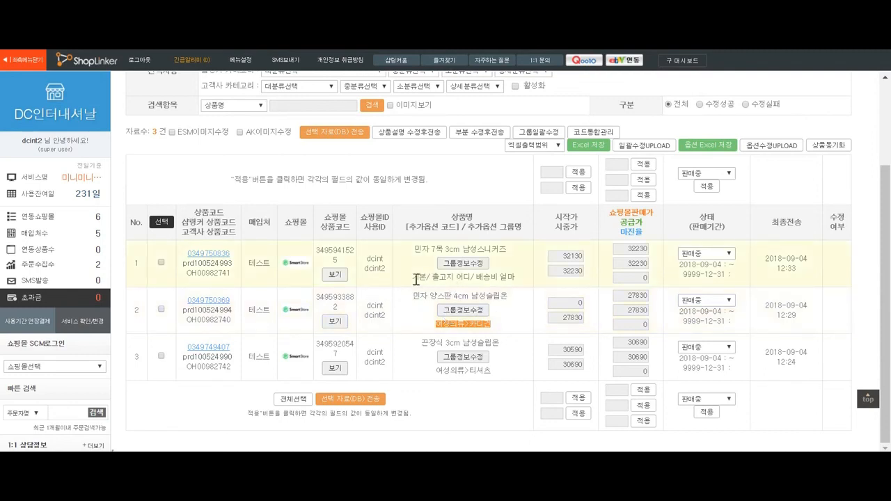
drag(417, 279, 534, 284)
drag(414, 248, 524, 280)
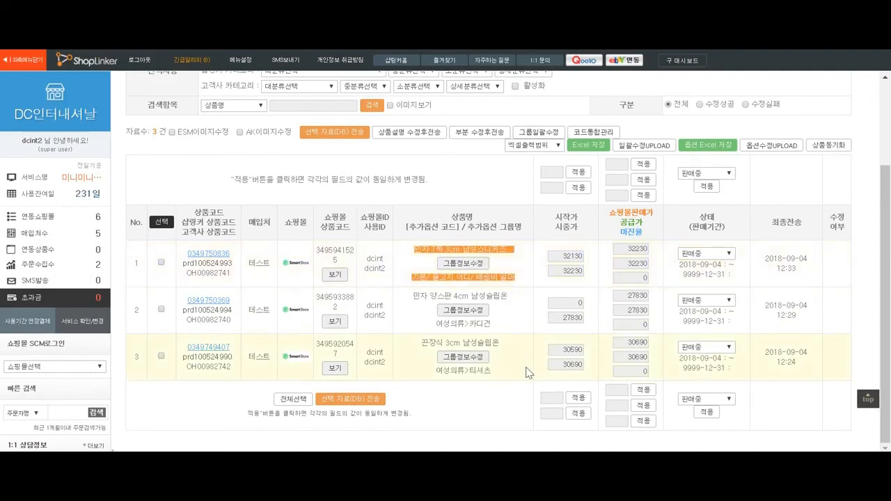
drag(527, 373, 413, 348)
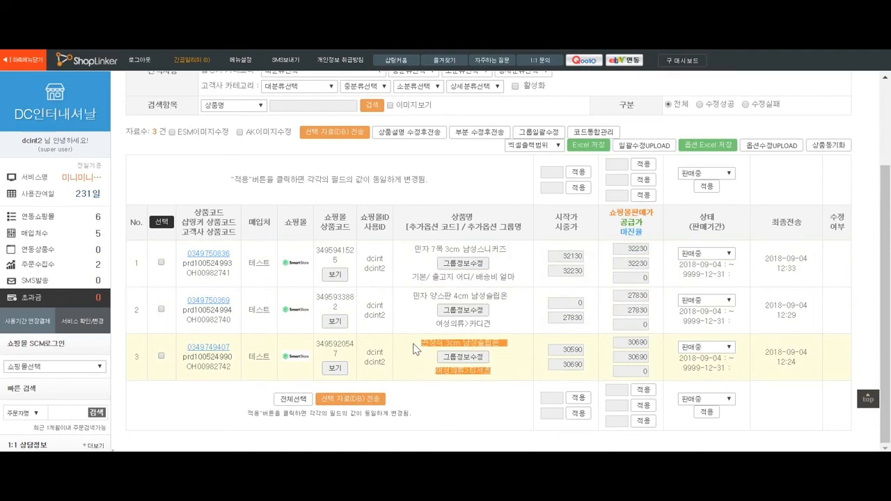
click(497, 202)
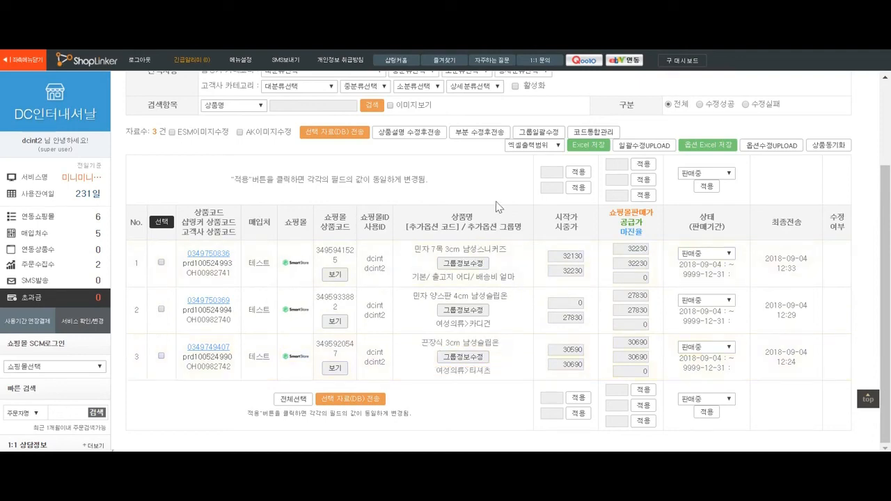